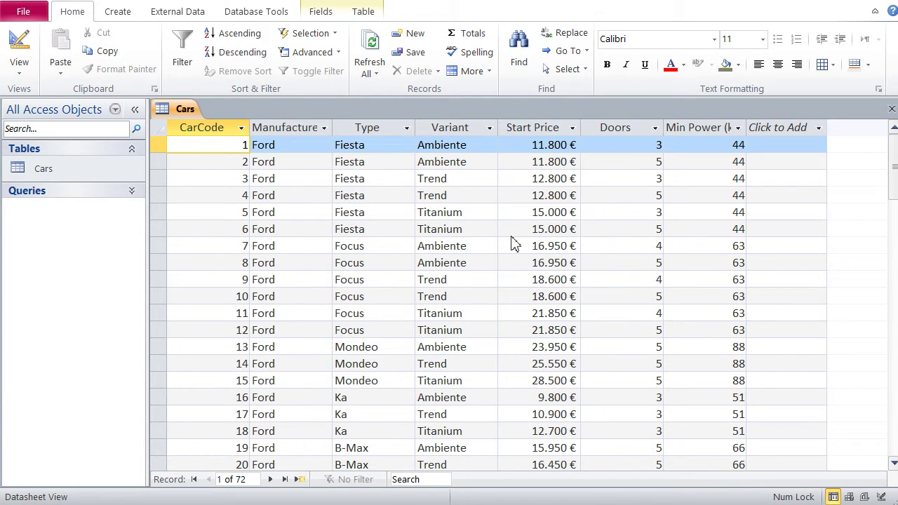
# Step: Create a new query in Design view and add the Cars table to it
pyautogui.click(118, 12)
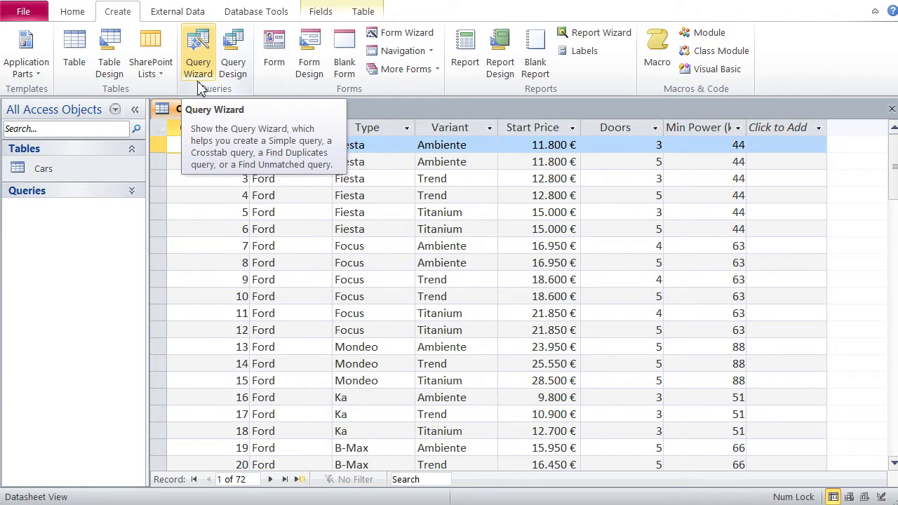
pyautogui.click(199, 81)
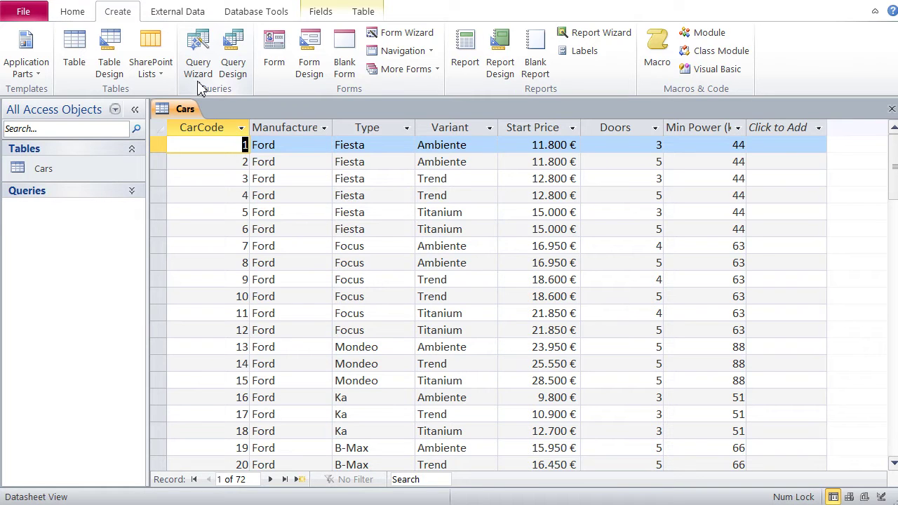
pyautogui.click(235, 63)
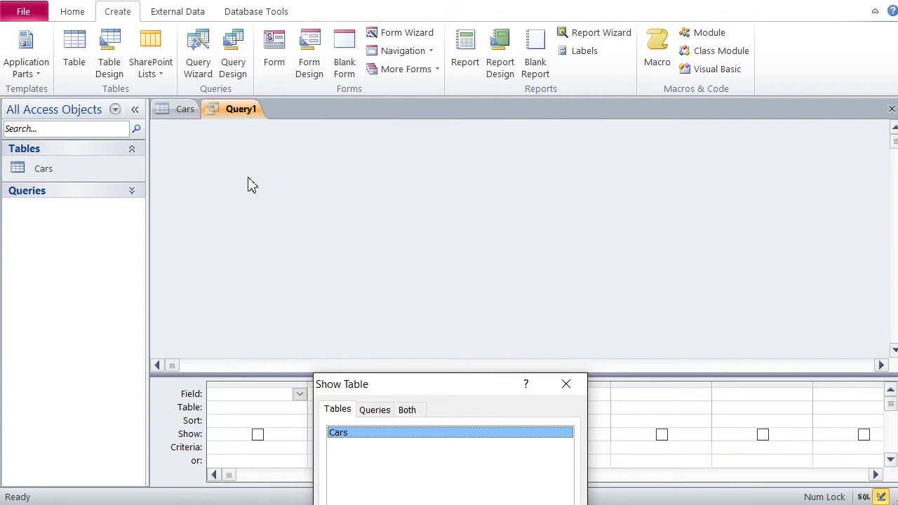
pyautogui.moveTo(391, 391); pyautogui.dragTo(408, 194)
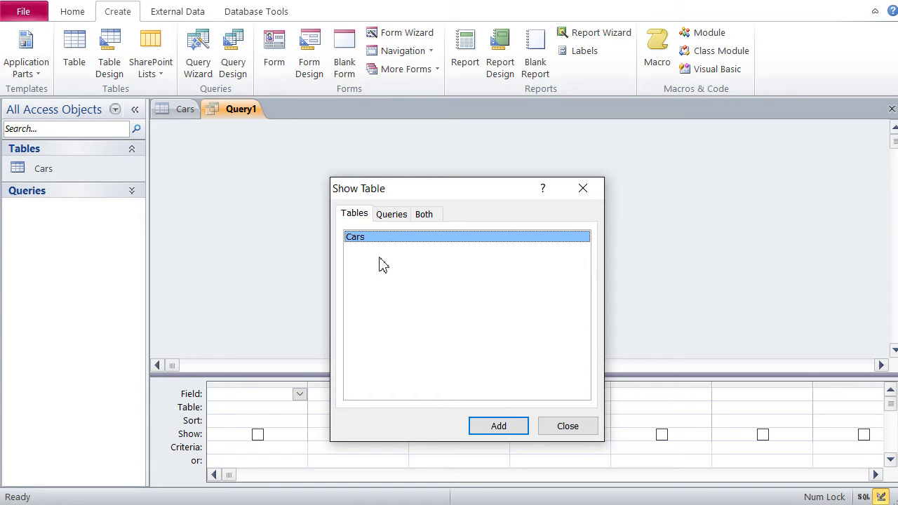
pyautogui.click(391, 215)
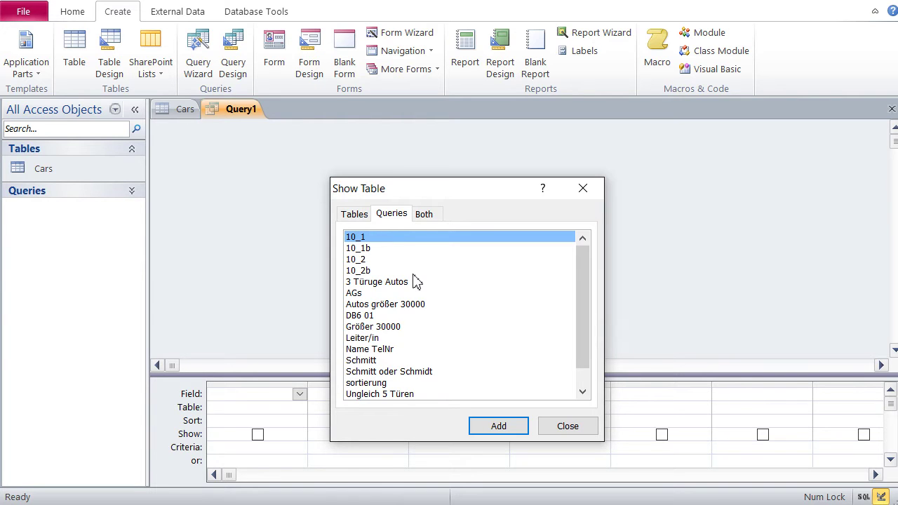
pyautogui.click(354, 214)
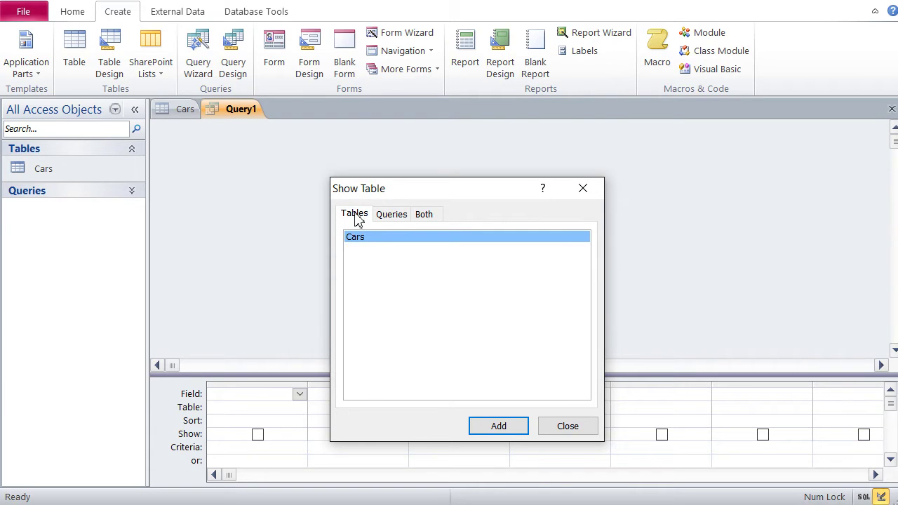
pyautogui.click(499, 427)
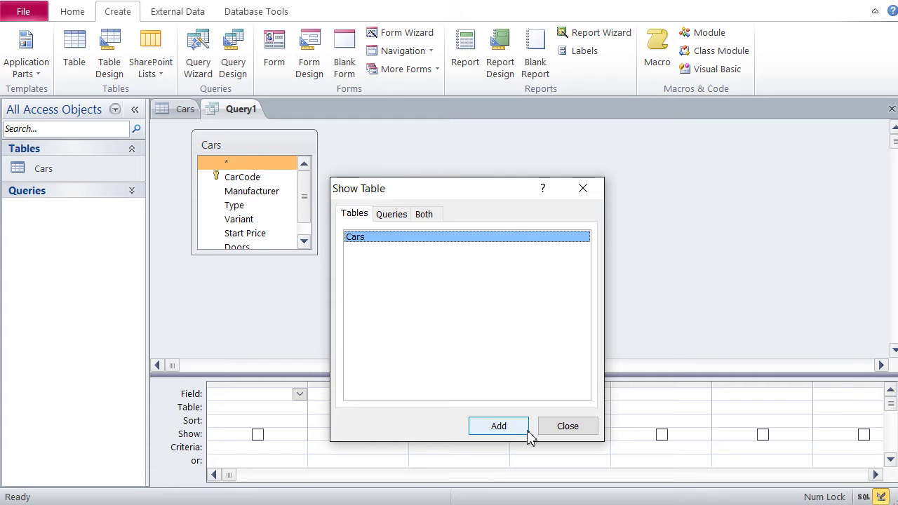
pyautogui.click(574, 429)
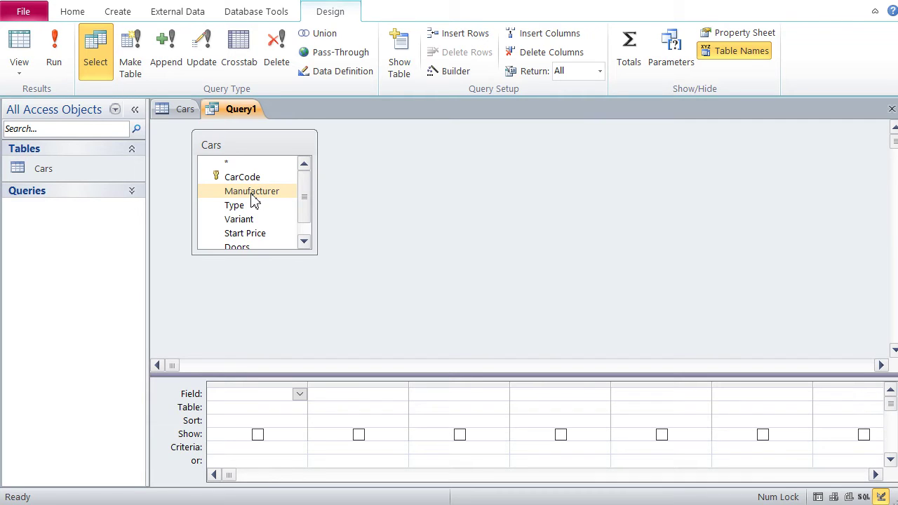
# Step: Add the Manufacturer field to the query grid and enlarge the Cars field list and the grid area
pyautogui.moveTo(254, 200); pyautogui.dragTo(257, 401)
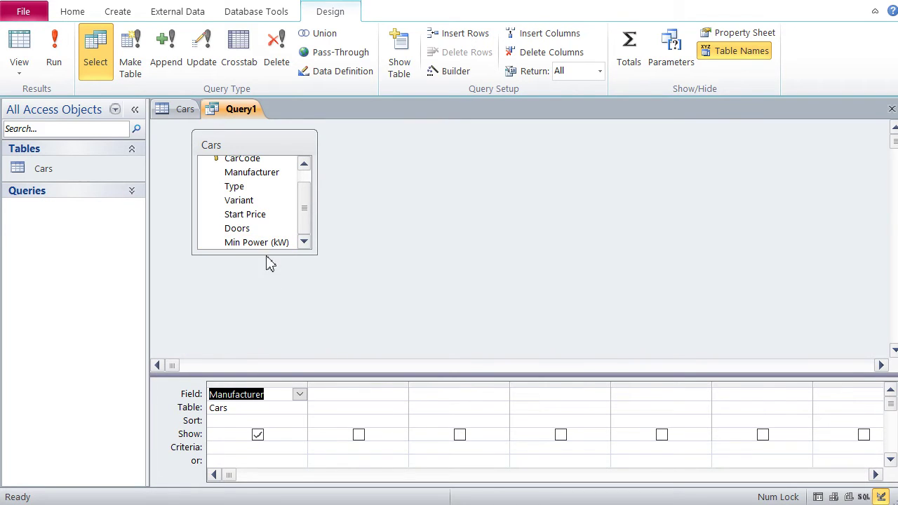
pyautogui.moveTo(243, 255); pyautogui.dragTo(235, 299)
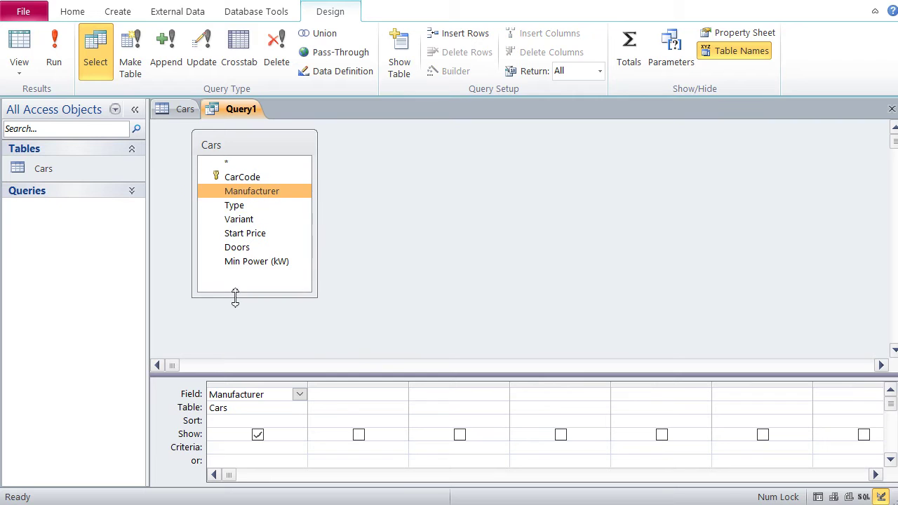
pyautogui.moveTo(274, 377); pyautogui.dragTo(273, 356)
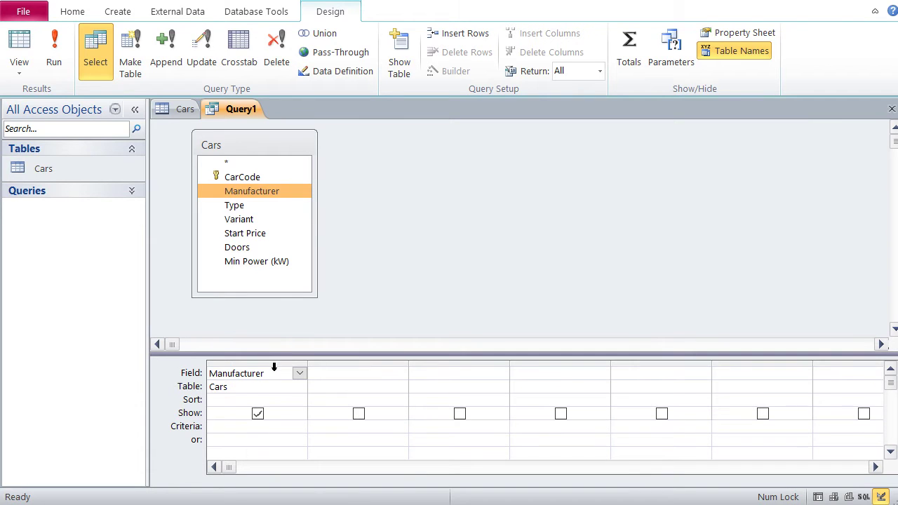
# Step: Add the Type and Variant fields of the Cars table as the second and third query columns
pyautogui.doubleClick(234, 210)
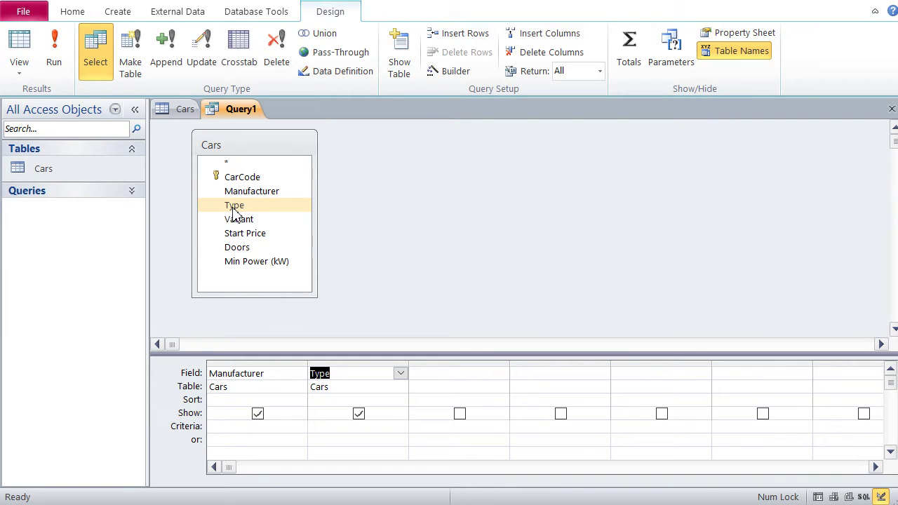
pyautogui.click(460, 374)
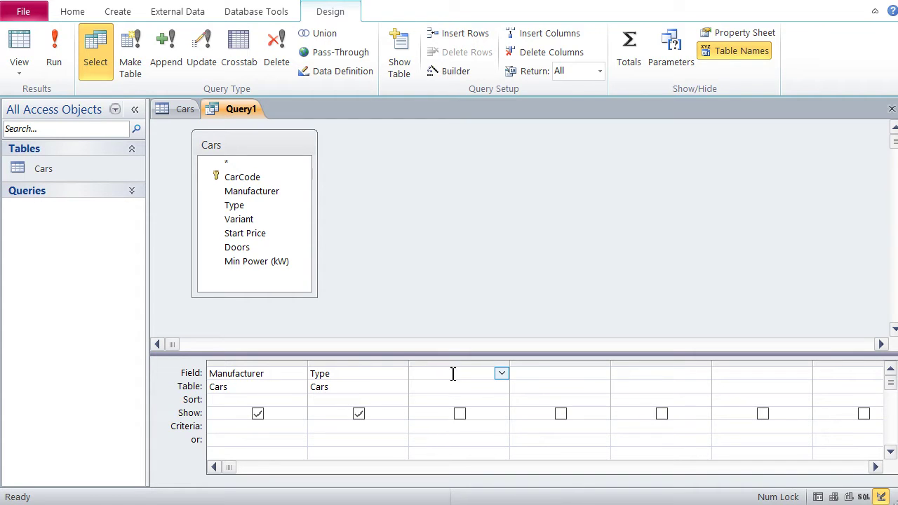
pyautogui.click(502, 374)
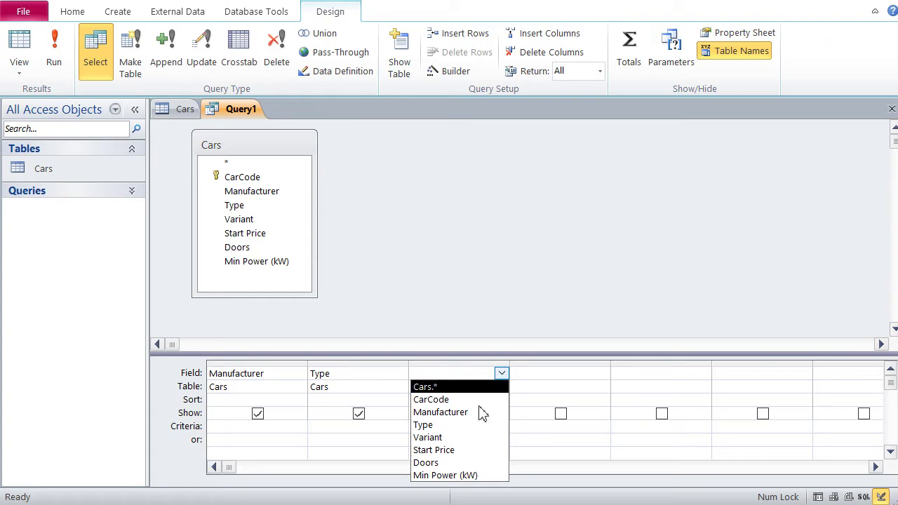
pyautogui.click(432, 440)
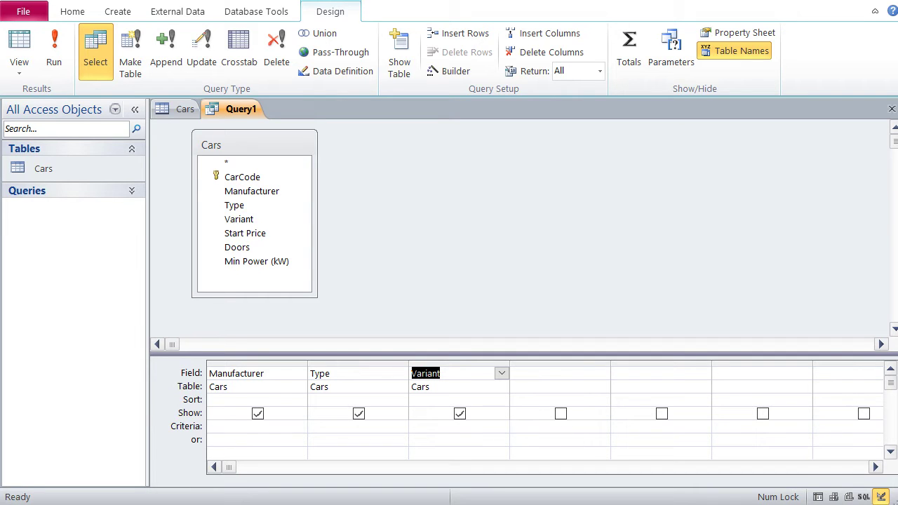
pyautogui.click(433, 439)
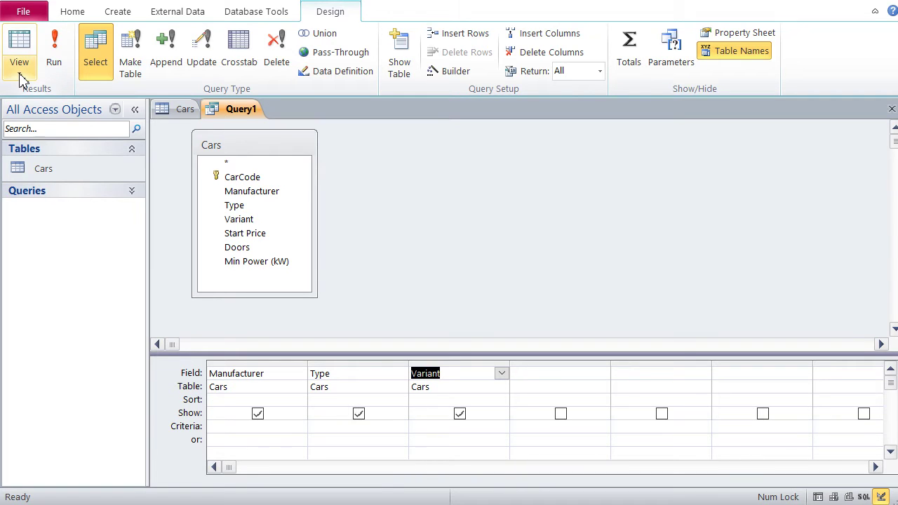
# Step: Examine the query's SQL statement and compare it with the fields and table in the design grid
pyautogui.click(20, 78)
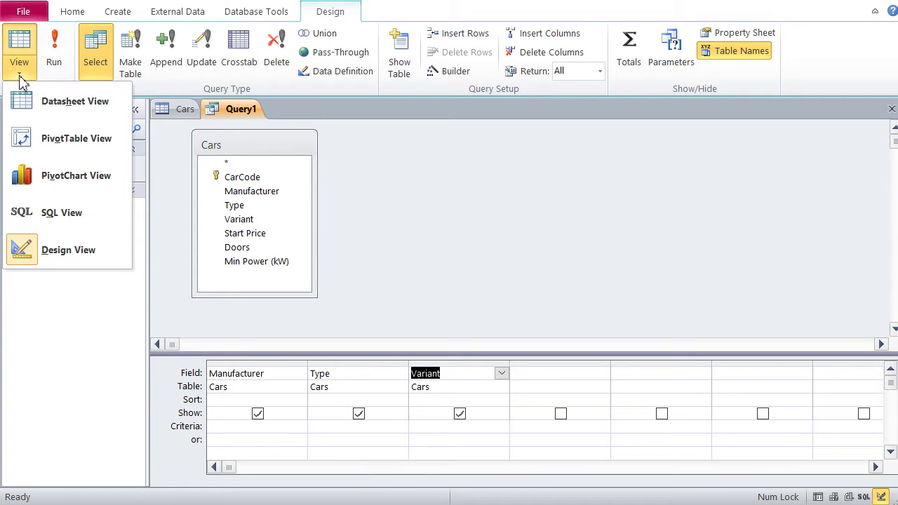
pyautogui.click(51, 219)
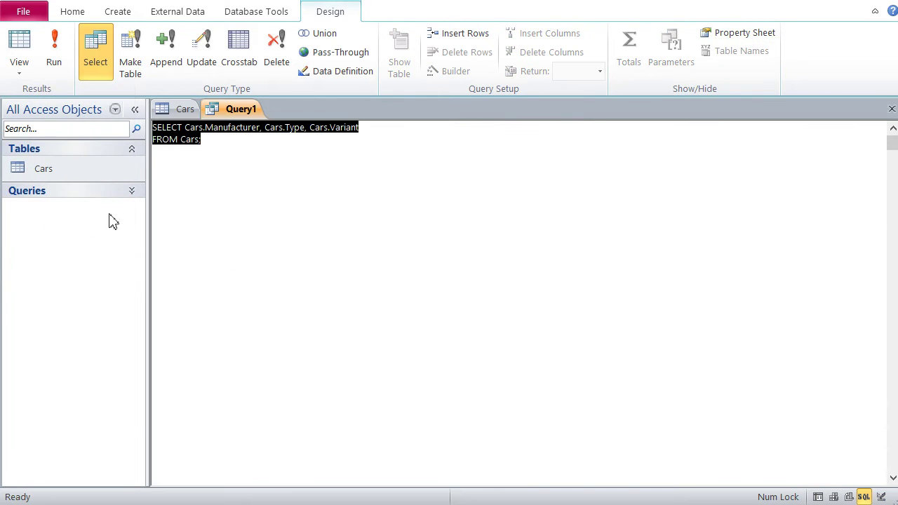
pyautogui.click(202, 200)
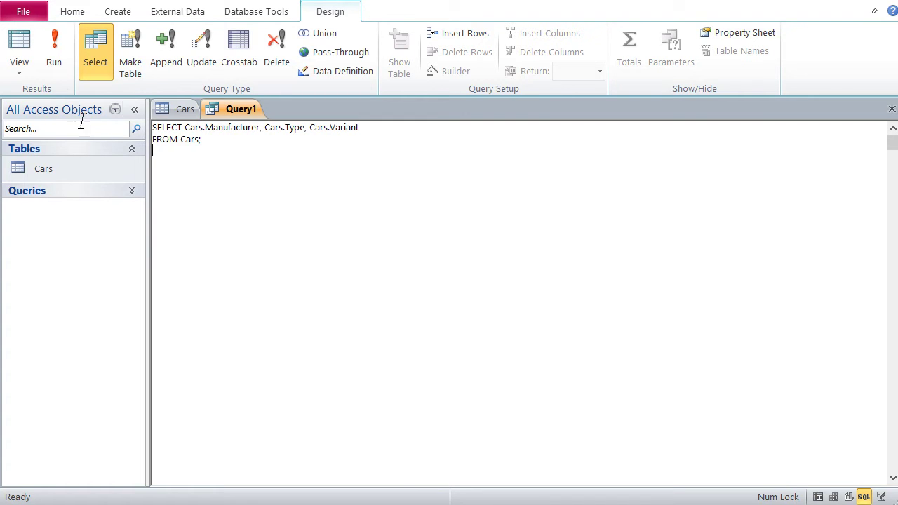
pyautogui.click(19, 73)
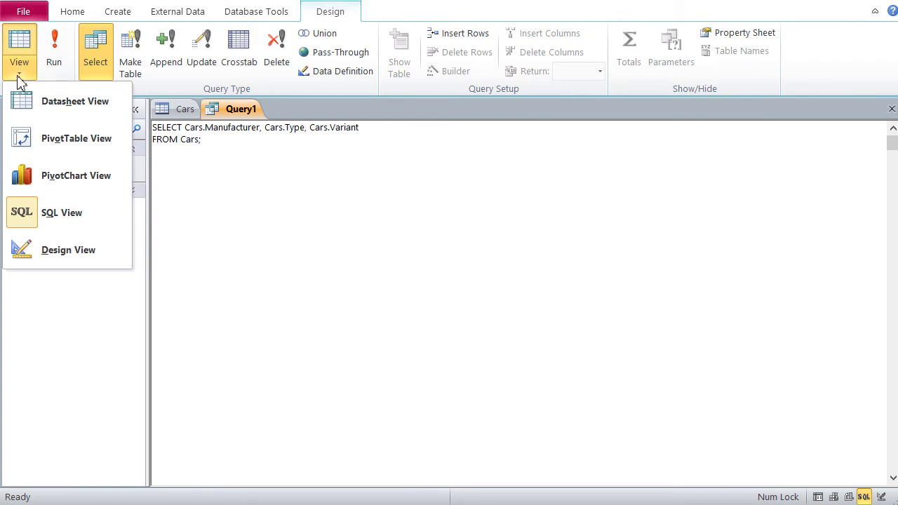
pyautogui.click(49, 253)
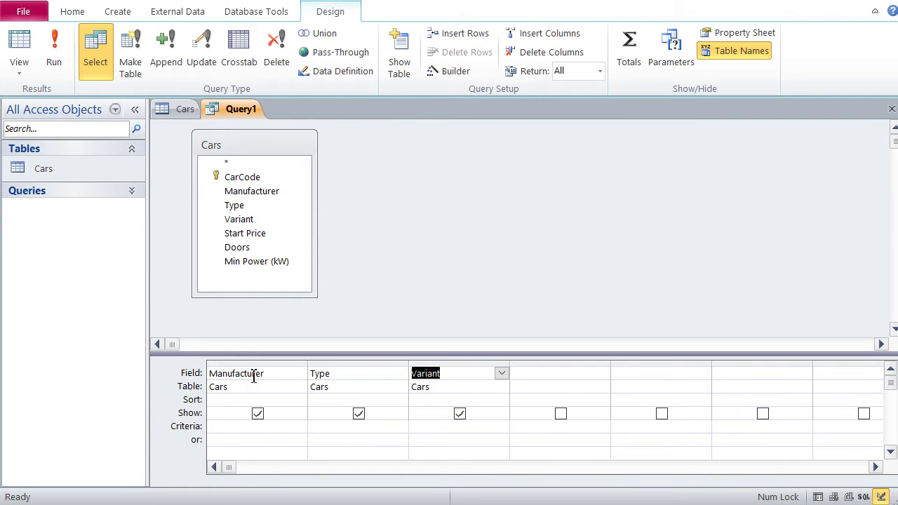
pyautogui.click(457, 387)
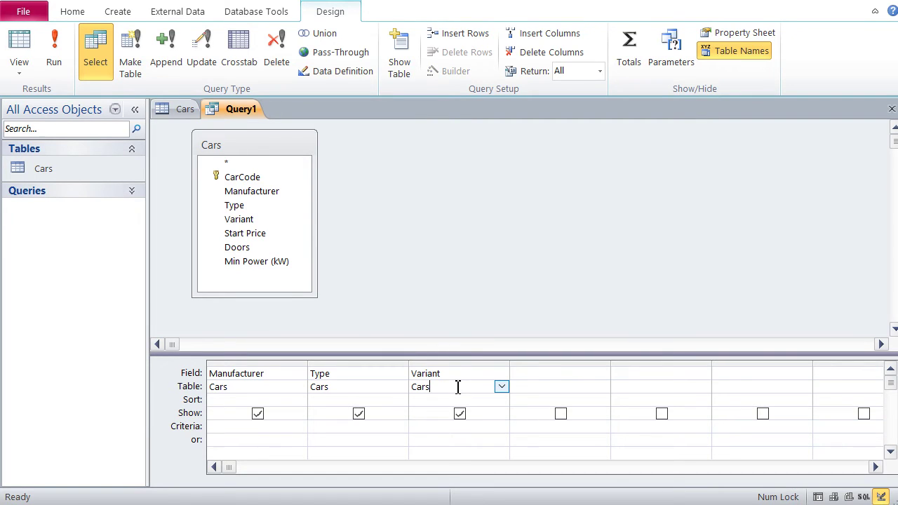
pyautogui.click(21, 70)
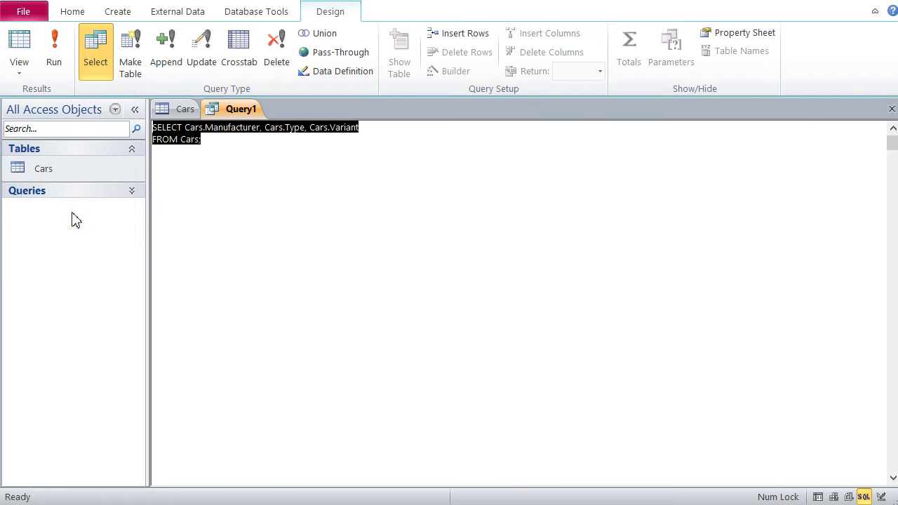
pyautogui.click(217, 177)
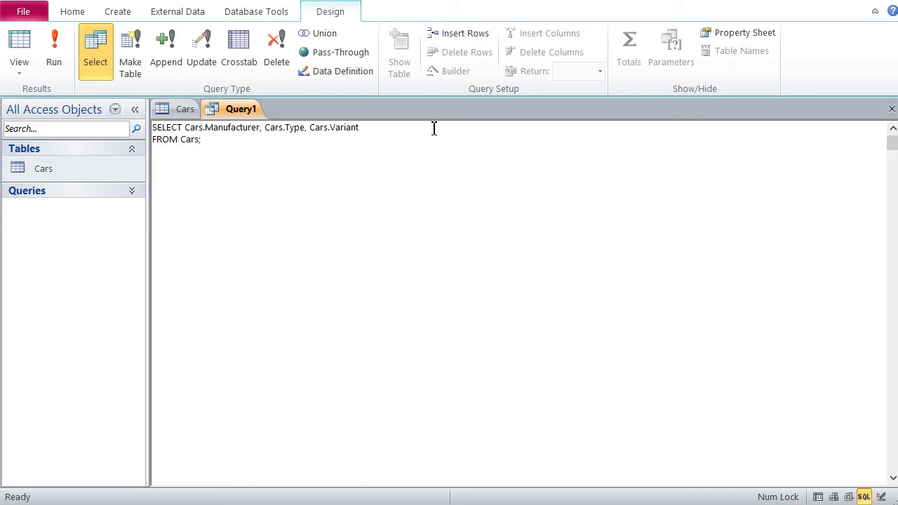
pyautogui.click(22, 73)
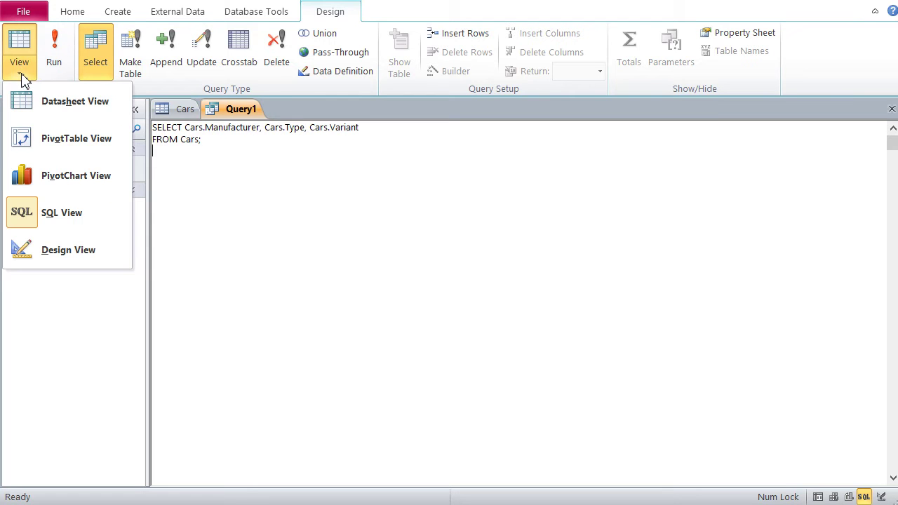
pyautogui.click(62, 254)
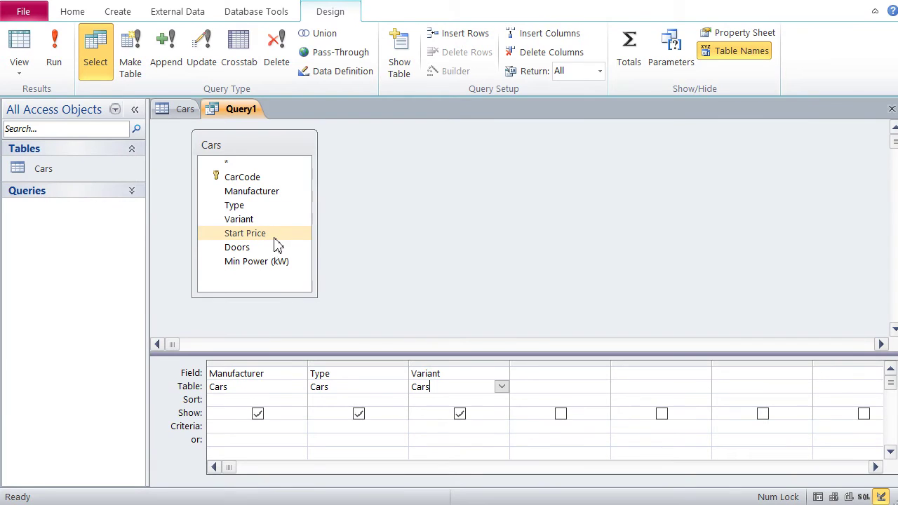
# Step: Add Cars.Doors after Cars.Variant in the SELECT clause of the query's SQL and return to Design view
pyautogui.click(19, 76)
pyautogui.click(66, 226)
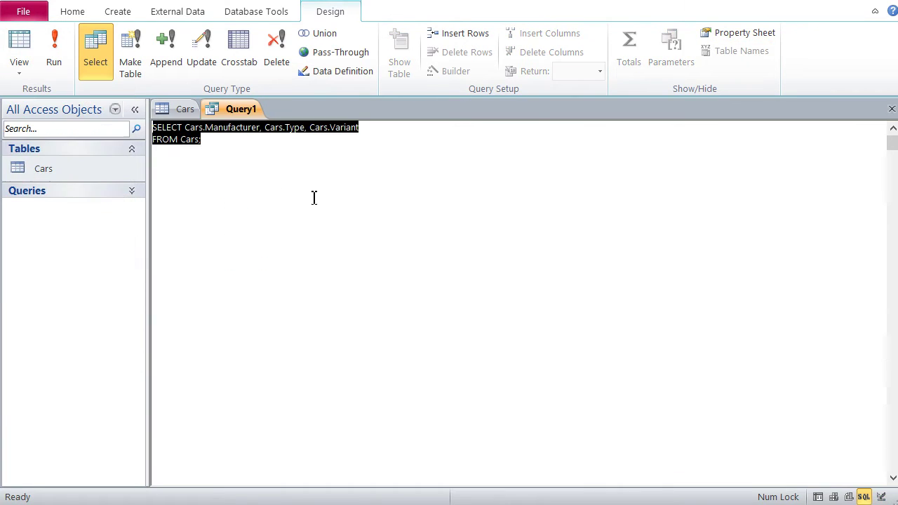
pyautogui.click(373, 133)
pyautogui.write(',')
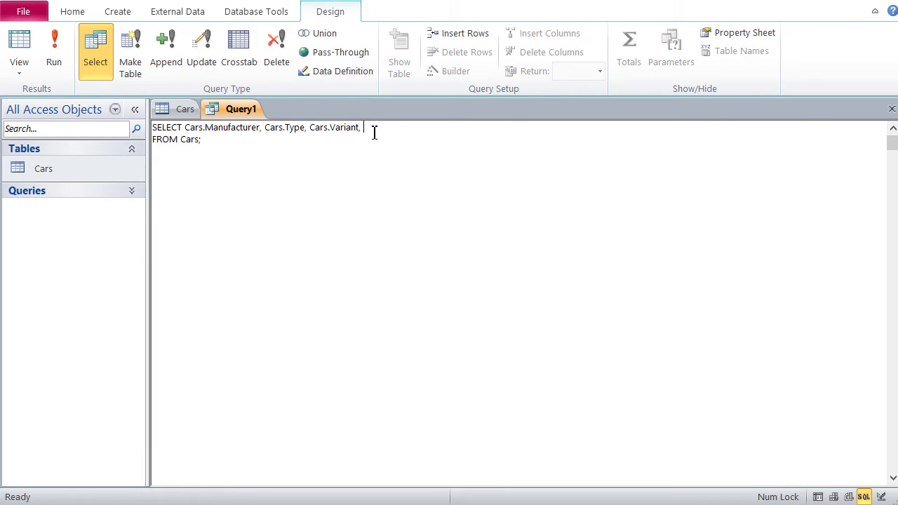
pyautogui.write(' Cars.Doors')
pyautogui.click(20, 75)
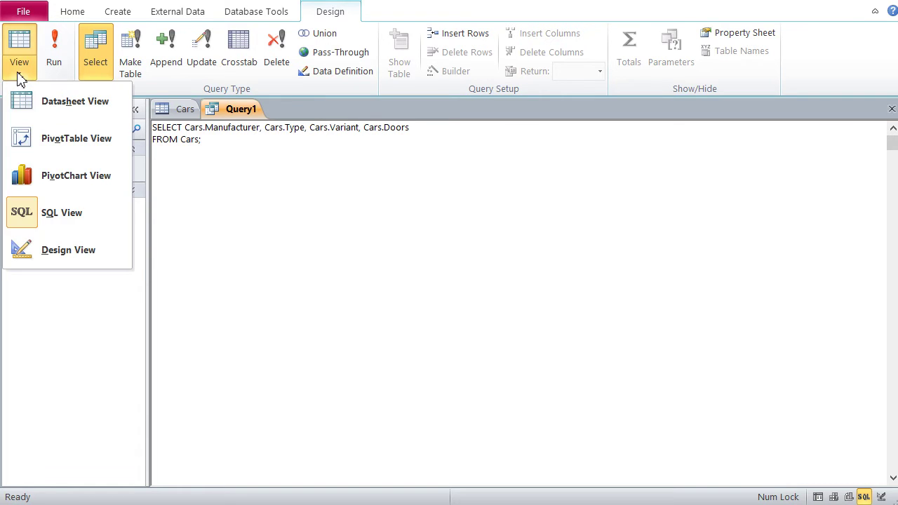
pyautogui.click(54, 256)
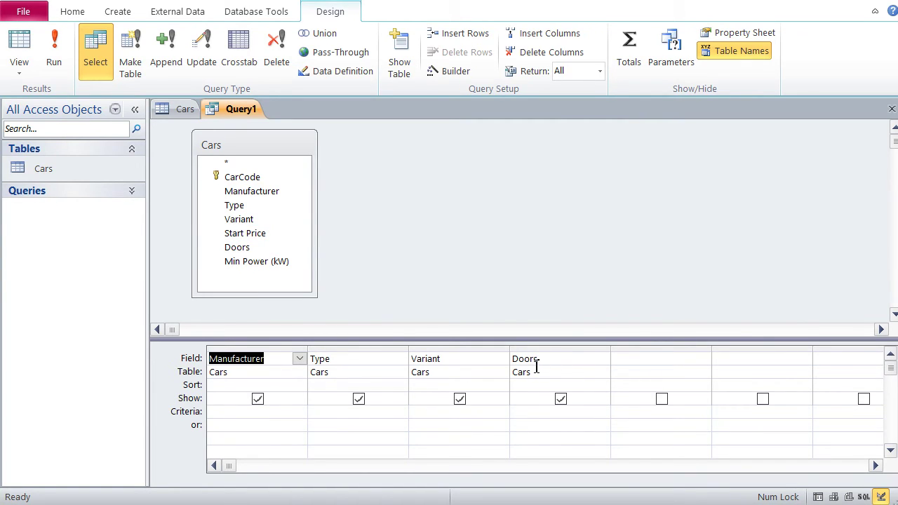
# Step: Insert the Start Price field before the Doors column and check the query's records in Datasheet view
pyautogui.moveTo(247, 238); pyautogui.dragTo(531, 366)
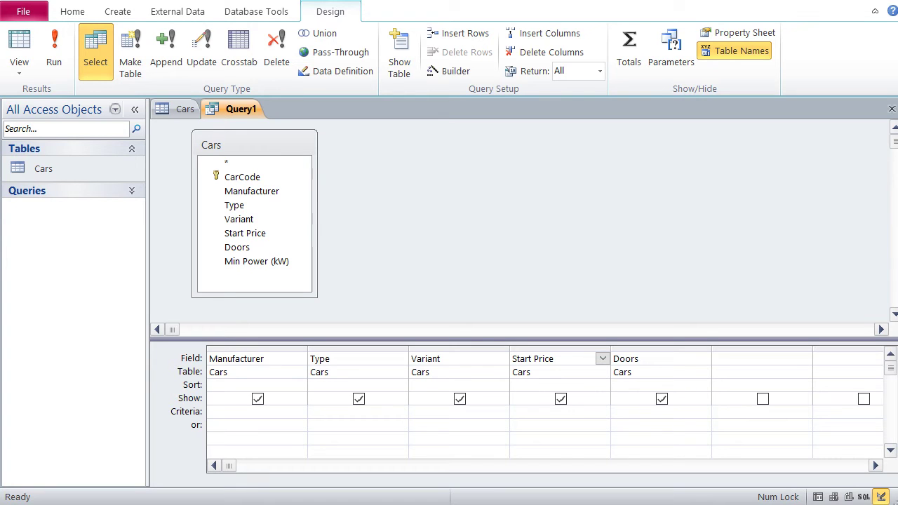
pyautogui.click(21, 49)
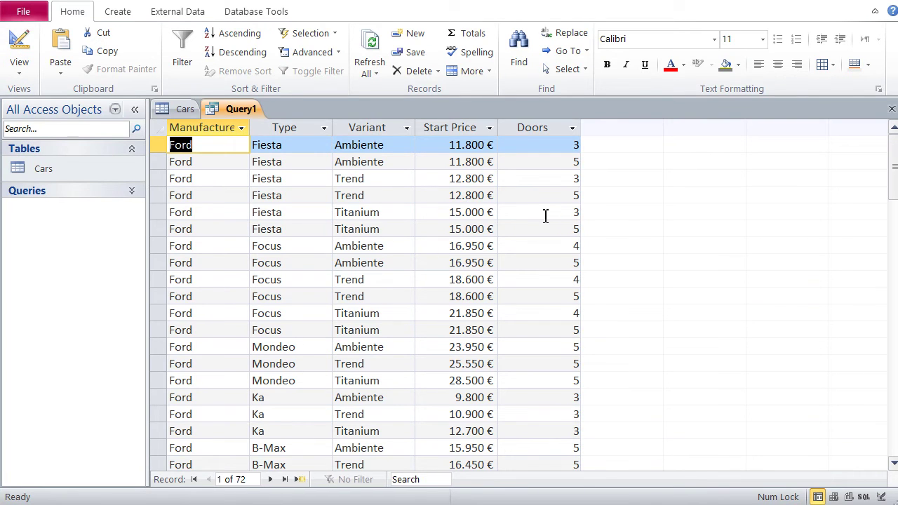
pyautogui.click(19, 49)
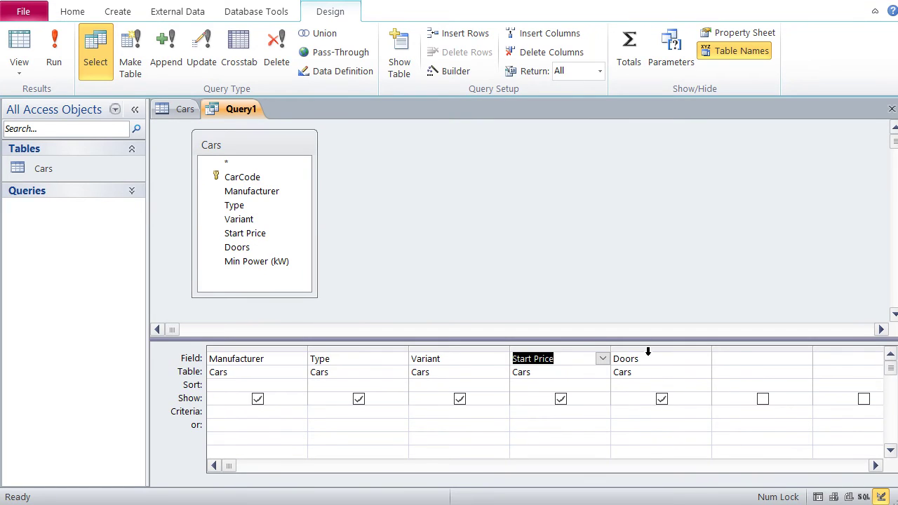
pyautogui.click(647, 350)
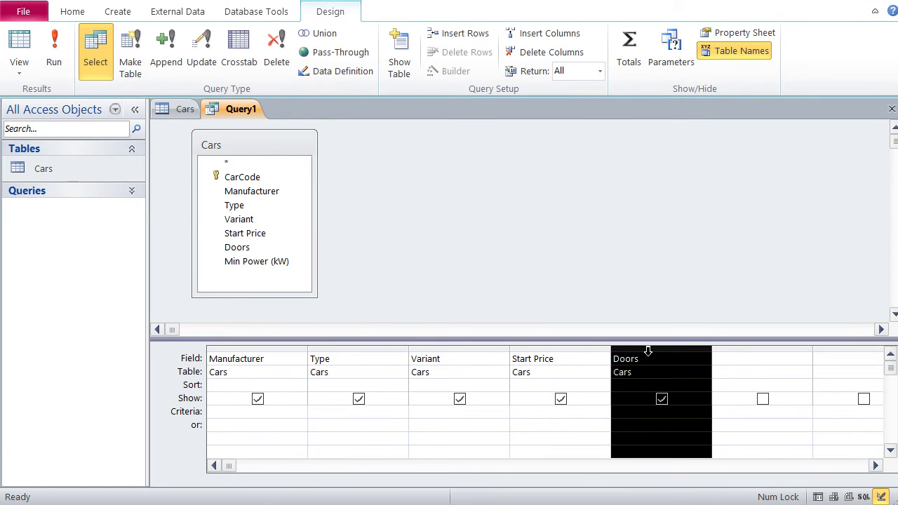
pyautogui.click(740, 385)
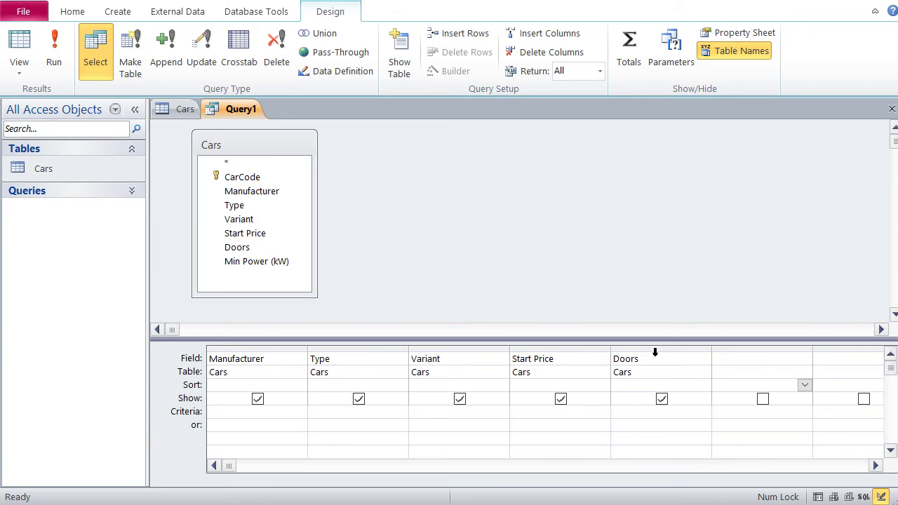
# Step: Remove the Doors column from the query and check the records in Datasheet view
pyautogui.click(655, 352)
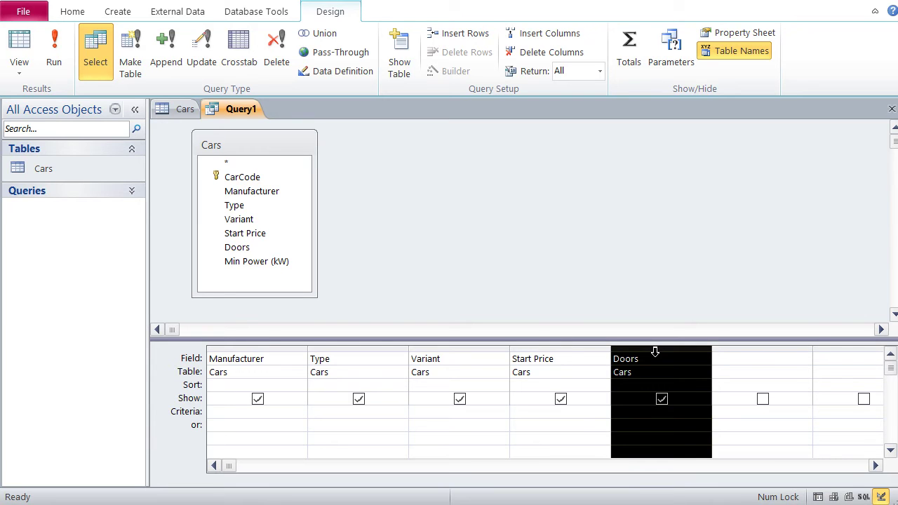
pyautogui.press('Delete')
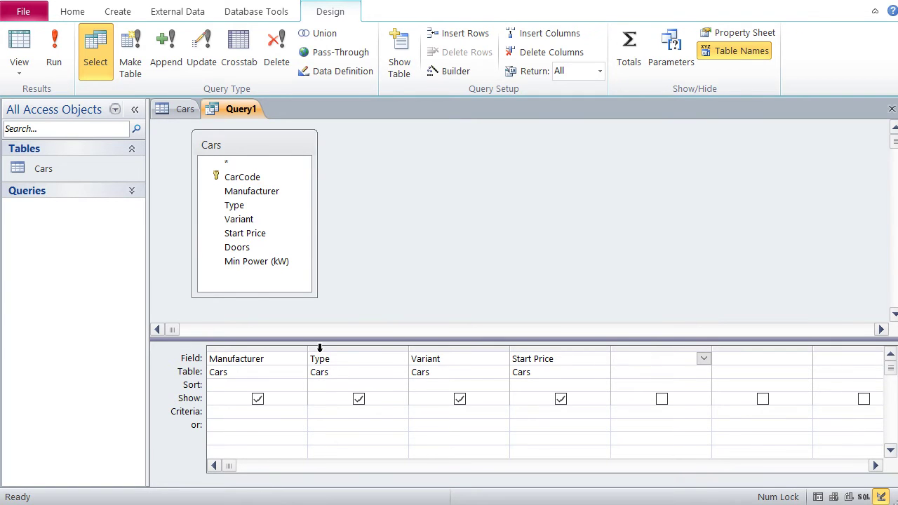
pyautogui.click(20, 48)
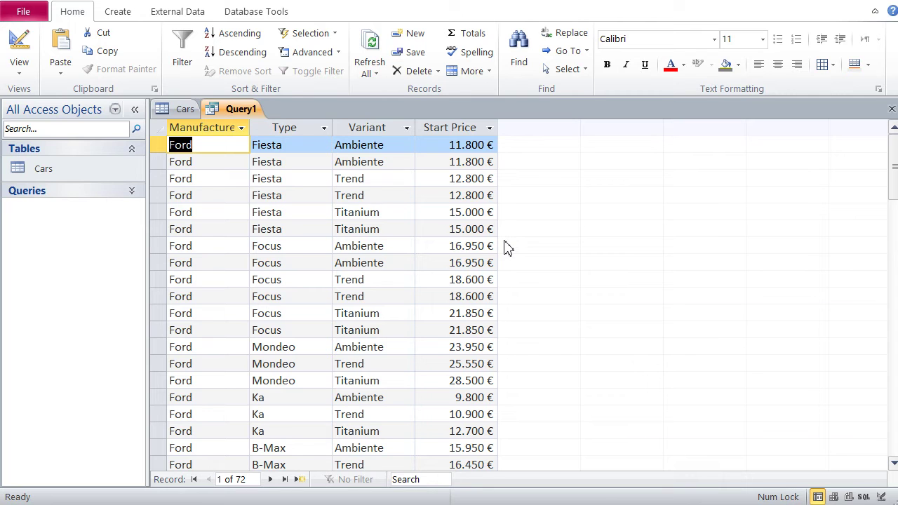
pyautogui.click(22, 46)
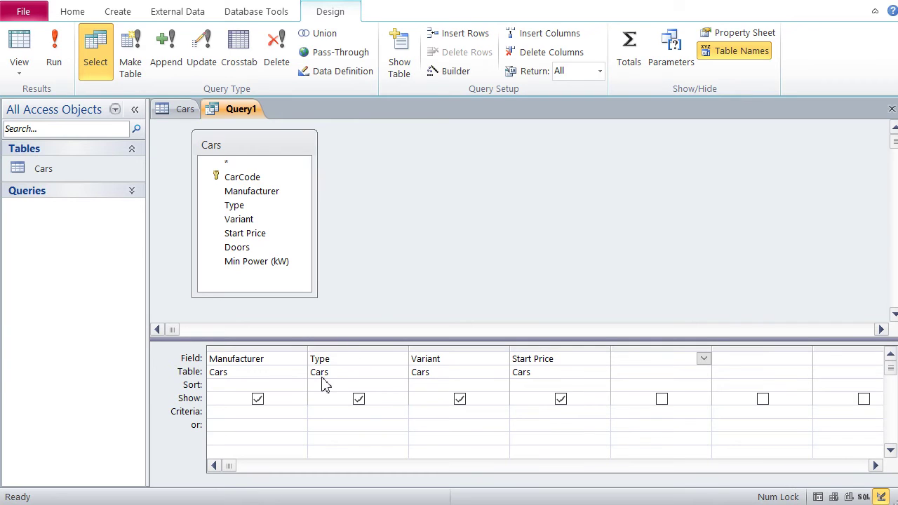
# Step: Sort the query ascending by Manufacturer, with that field hidden from the output, and descending by Type
pyautogui.click(292, 386)
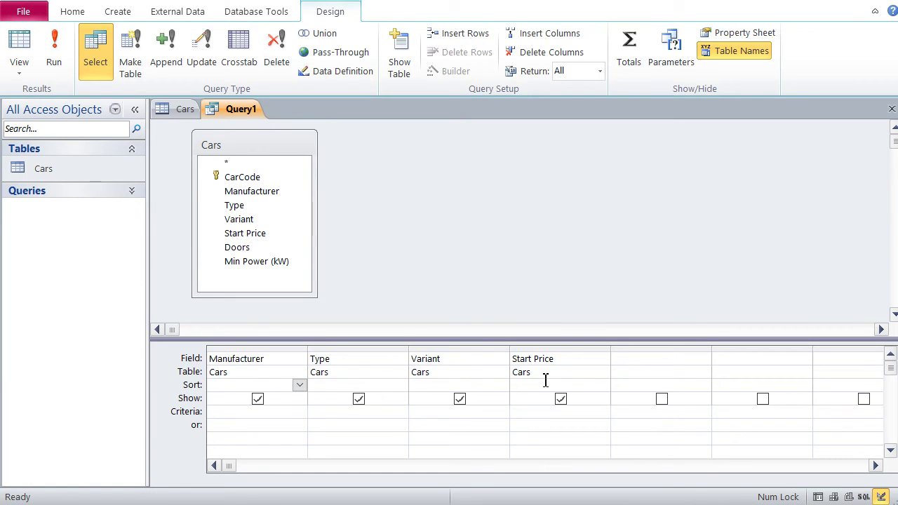
pyautogui.click(300, 386)
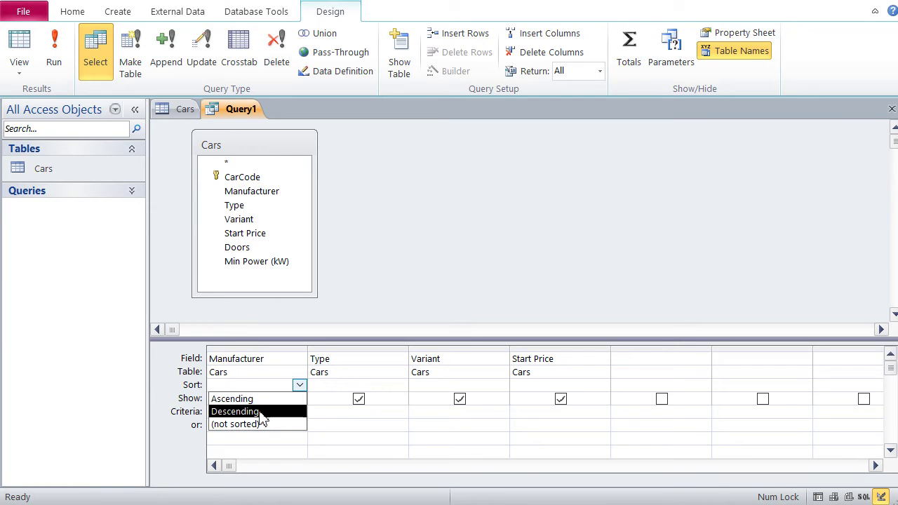
pyautogui.press('Down')
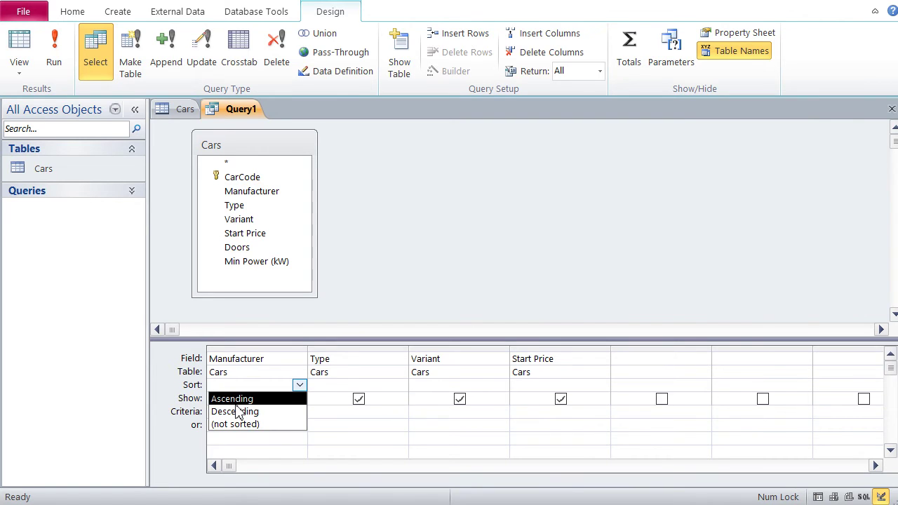
pyautogui.click(234, 405)
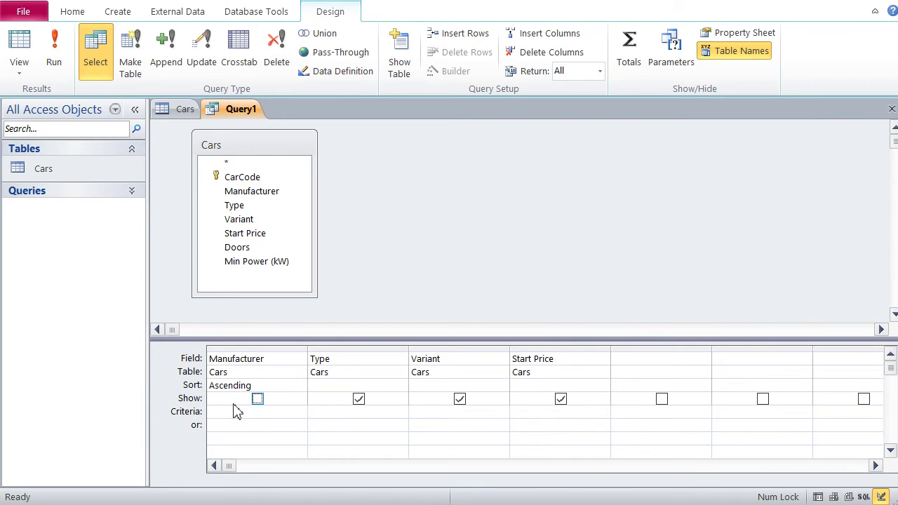
pyautogui.click(352, 389)
pyautogui.click(401, 386)
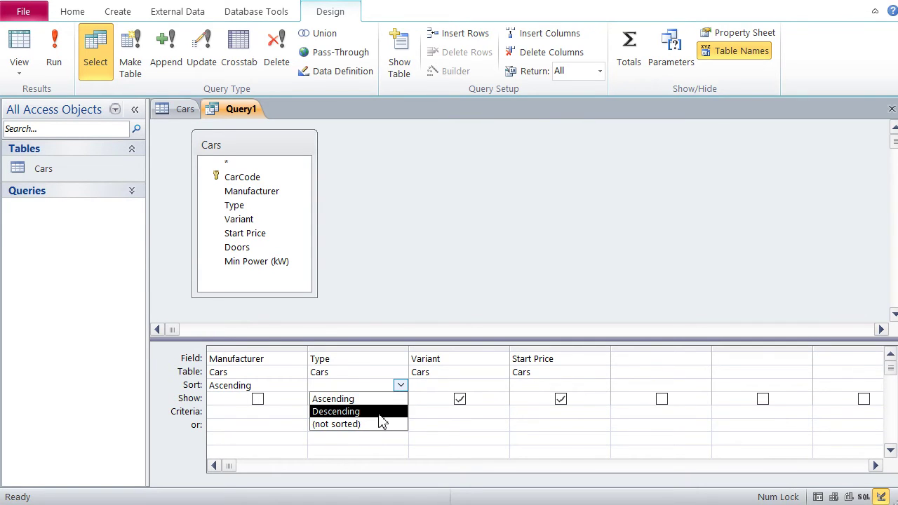
pyautogui.click(382, 412)
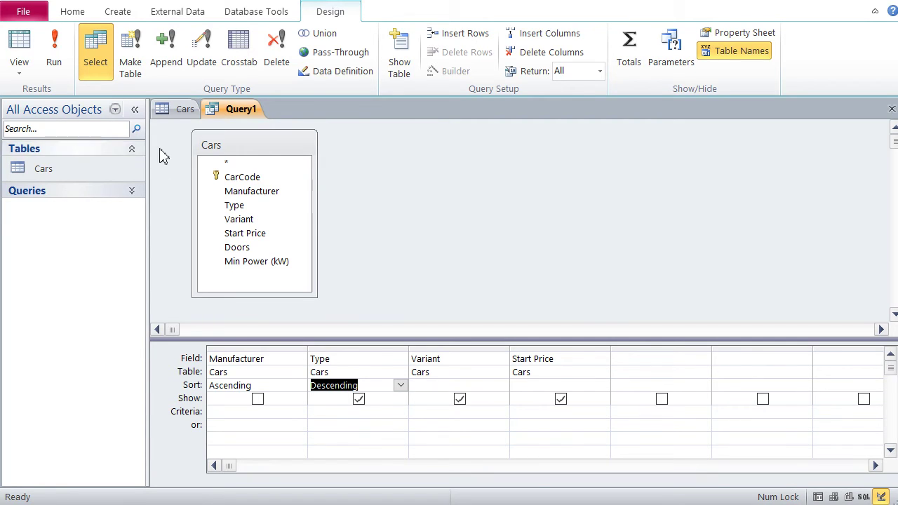
# Step: Turn the Manufacturer field's Show option back on, comparing the records in Datasheet view before and after the change
pyautogui.click(19, 54)
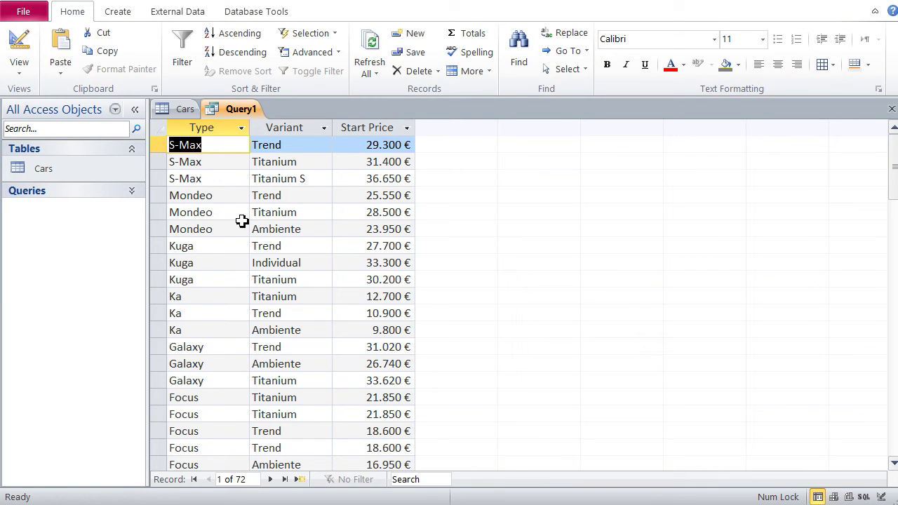
pyautogui.click(434, 479)
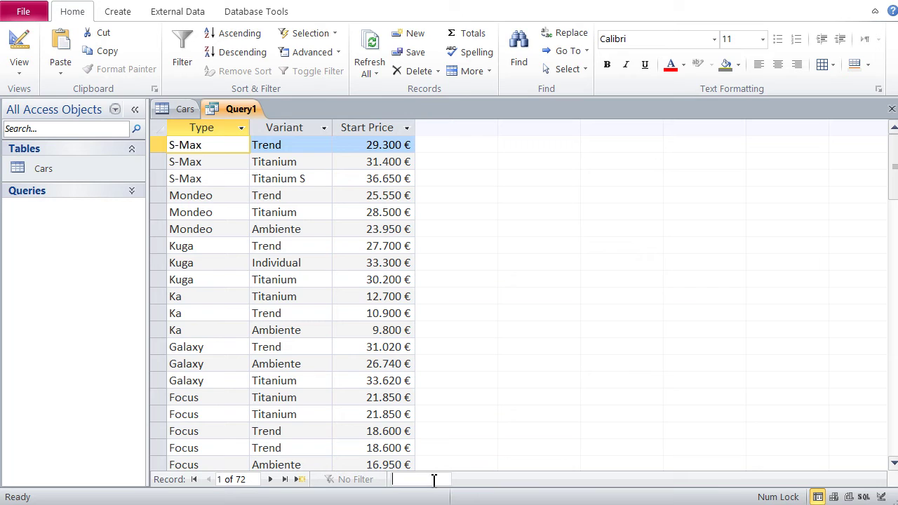
pyautogui.click(497, 410)
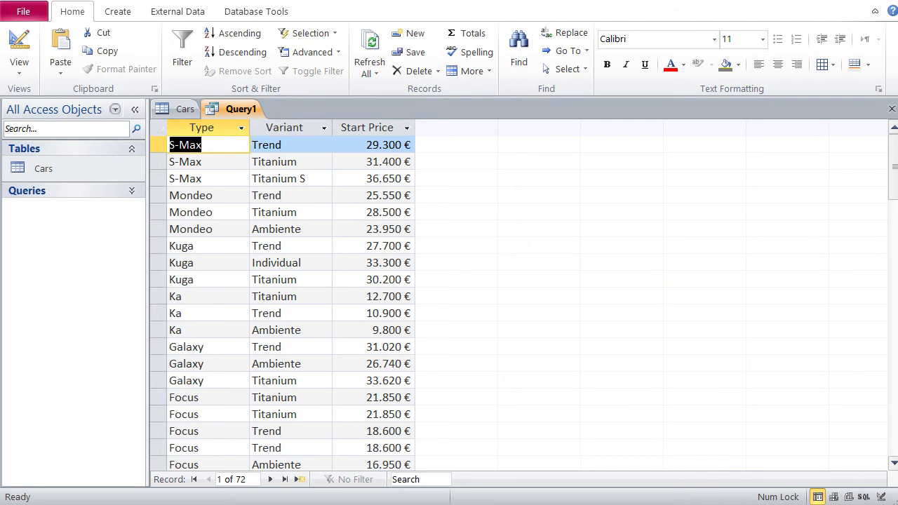
pyautogui.hotkey('ctrl', '.')
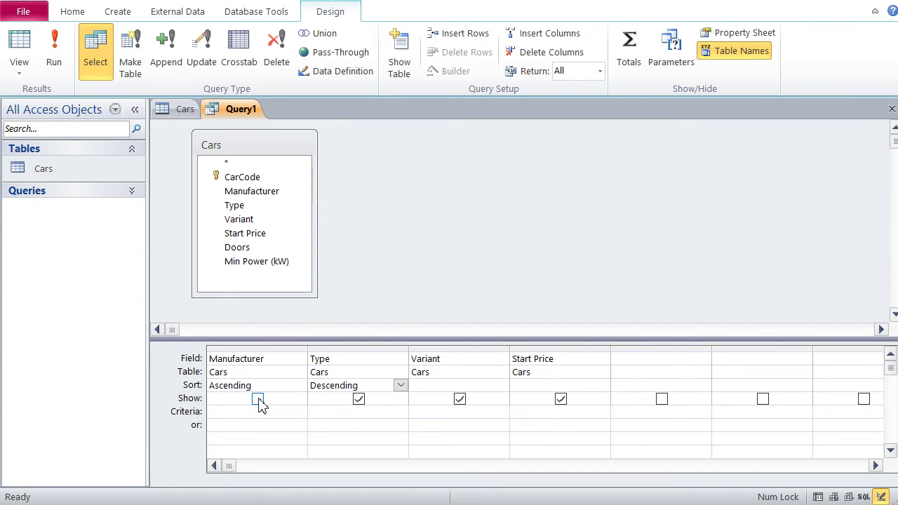
pyautogui.click(259, 402)
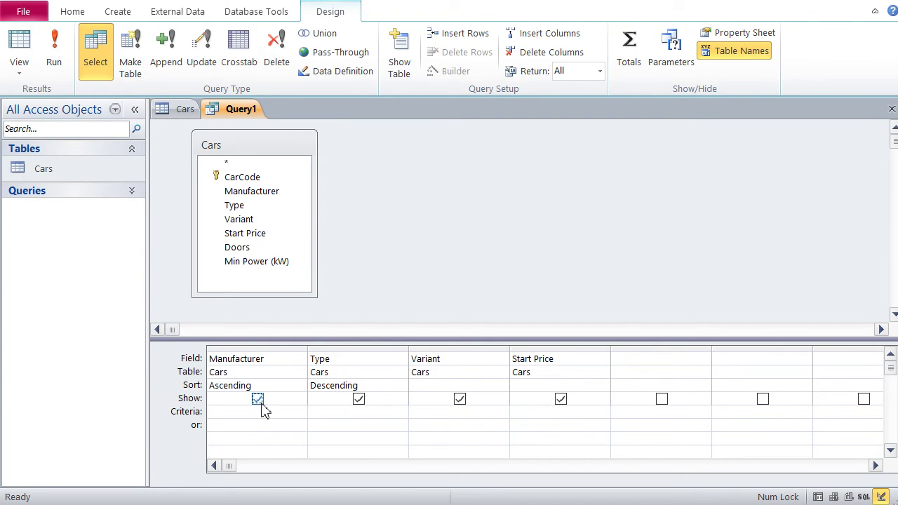
pyautogui.click(20, 50)
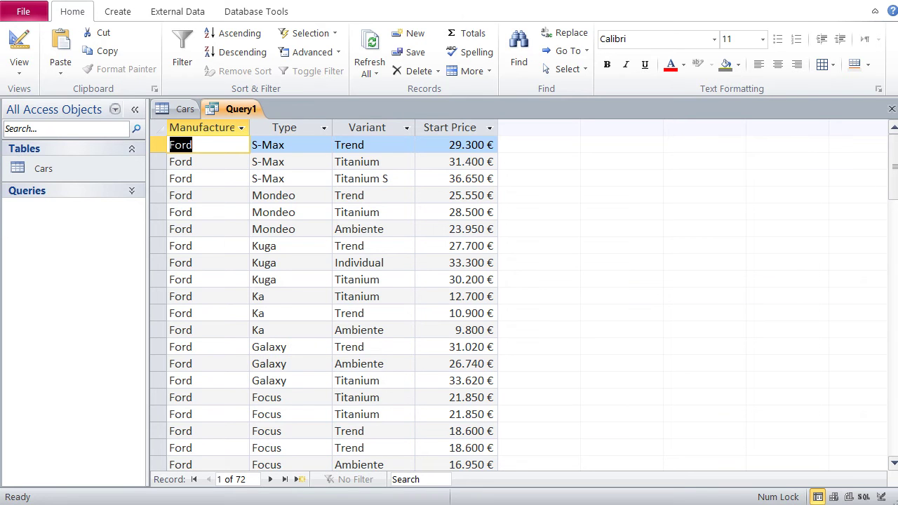
pyautogui.scroll(-7, 323, 295)
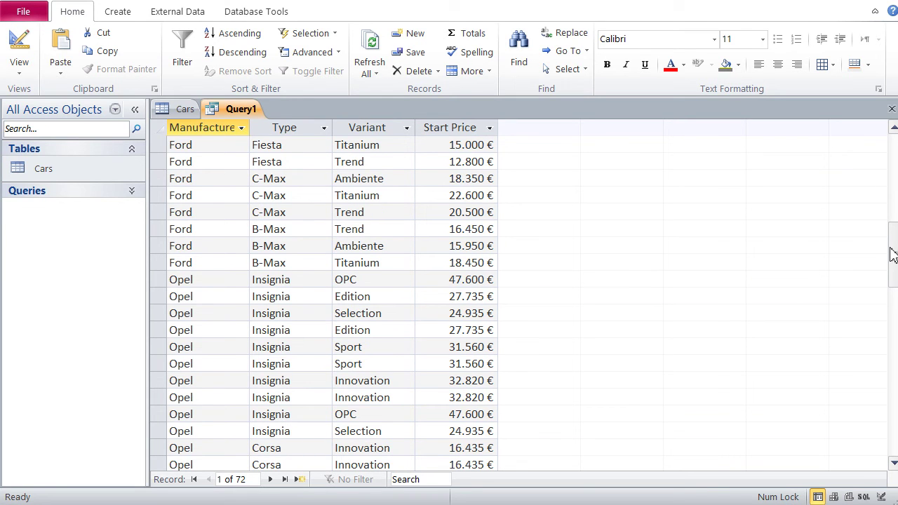
pyautogui.moveTo(893, 254); pyautogui.dragTo(622, 176)
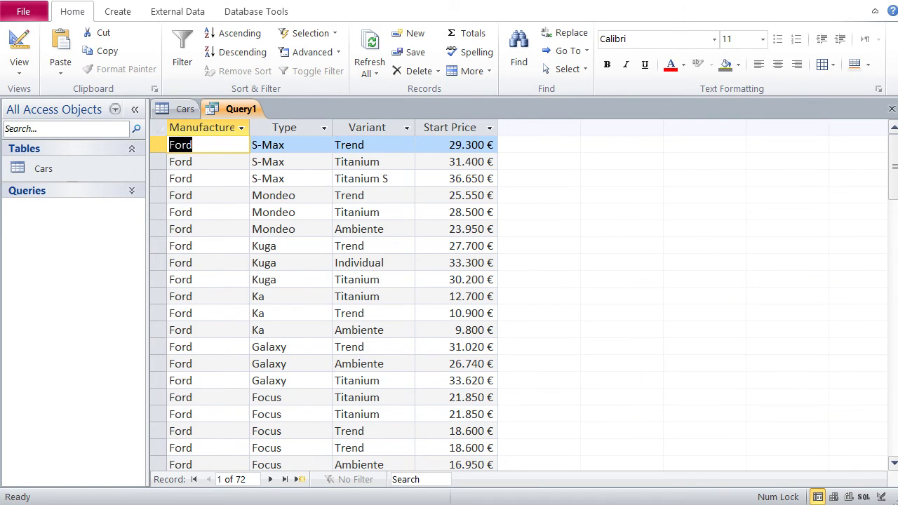
# Step: Move the Type column ahead of Manufacturer and check the changed sort order in Datasheet view
pyautogui.click(881, 497)
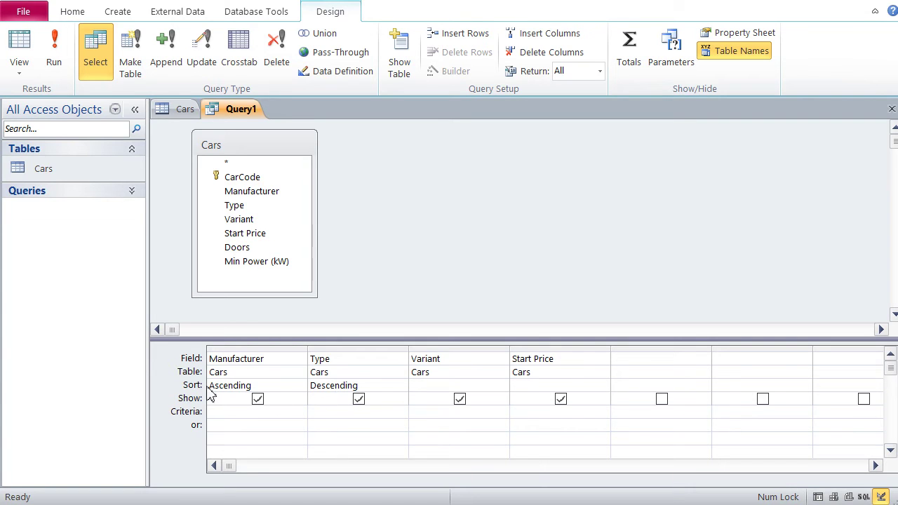
pyautogui.click(258, 395)
pyautogui.click(257, 398)
pyautogui.click(345, 352)
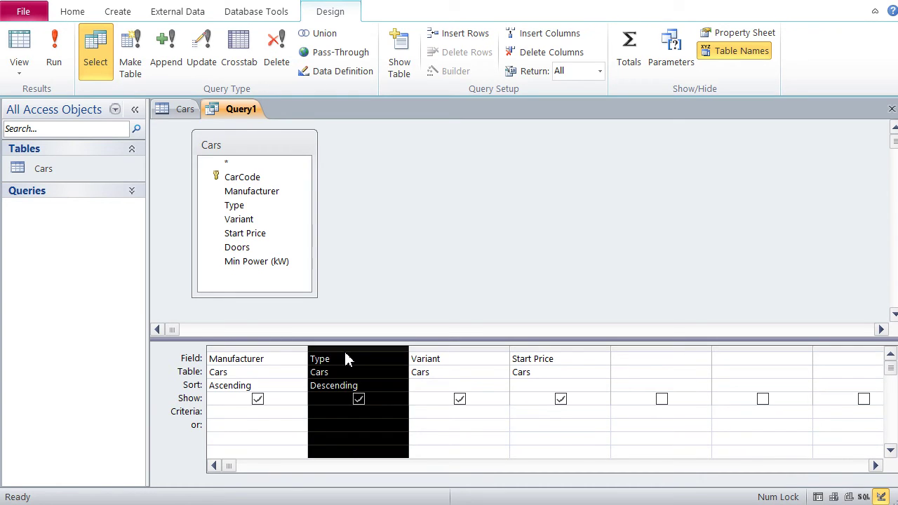
pyautogui.moveTo(345, 352); pyautogui.dragTo(266, 360)
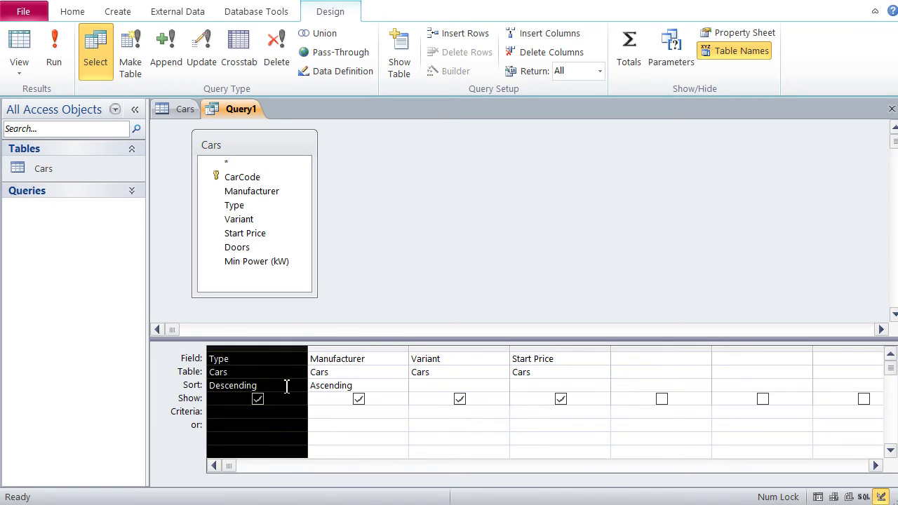
pyautogui.click(321, 415)
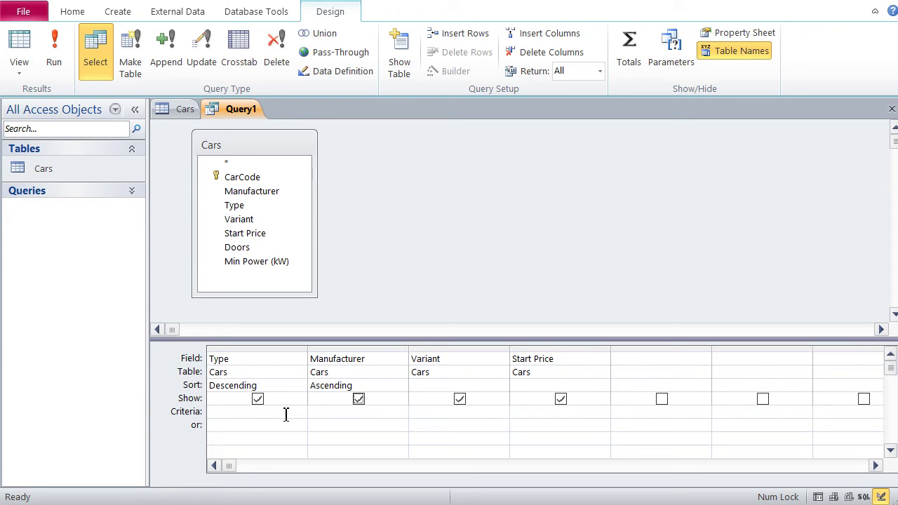
pyautogui.click(20, 47)
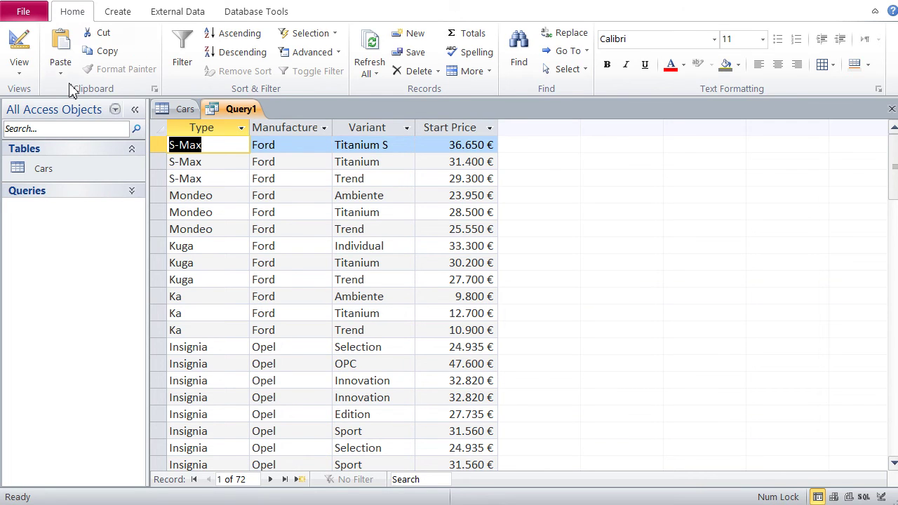
pyautogui.click(17, 49)
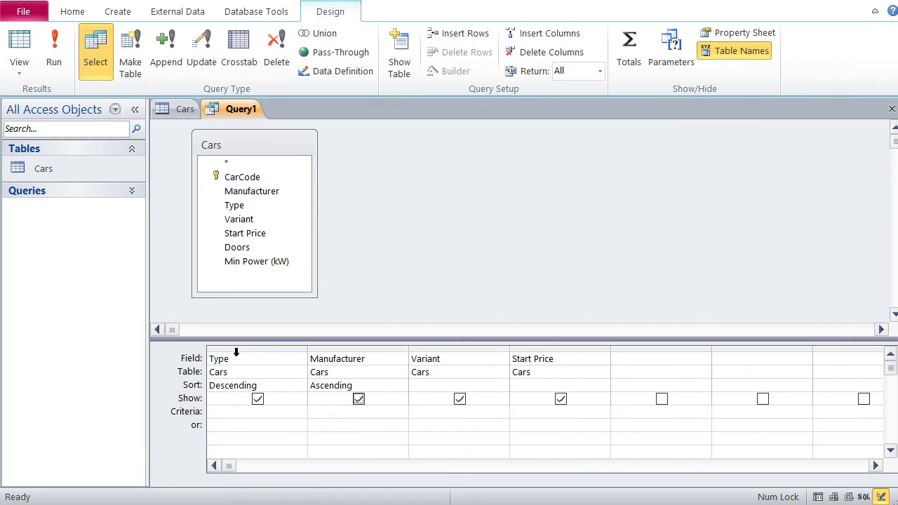
# Step: Make Start Price the first column of the query and set its sort order to Descending
pyautogui.click(245, 350)
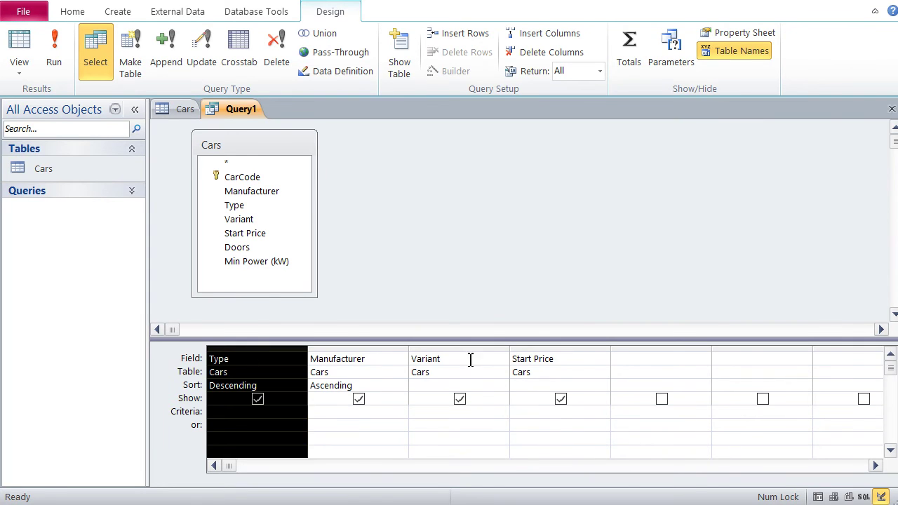
pyautogui.click(554, 352)
pyautogui.moveTo(554, 353); pyautogui.dragTo(282, 358)
pyautogui.click(293, 385)
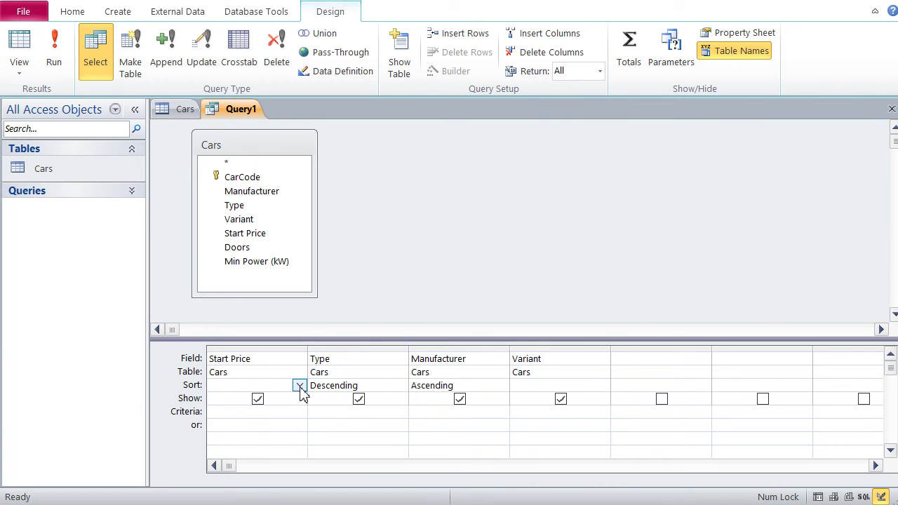
pyautogui.click(300, 385)
pyautogui.click(279, 412)
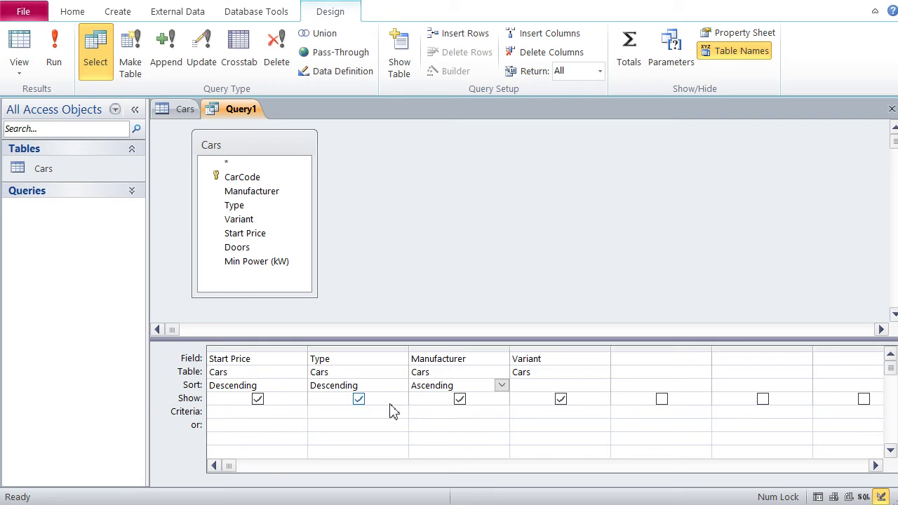
# Step: Set the Manufacturer field to (not sorted) and review the query's records in Datasheet view
pyautogui.click(501, 386)
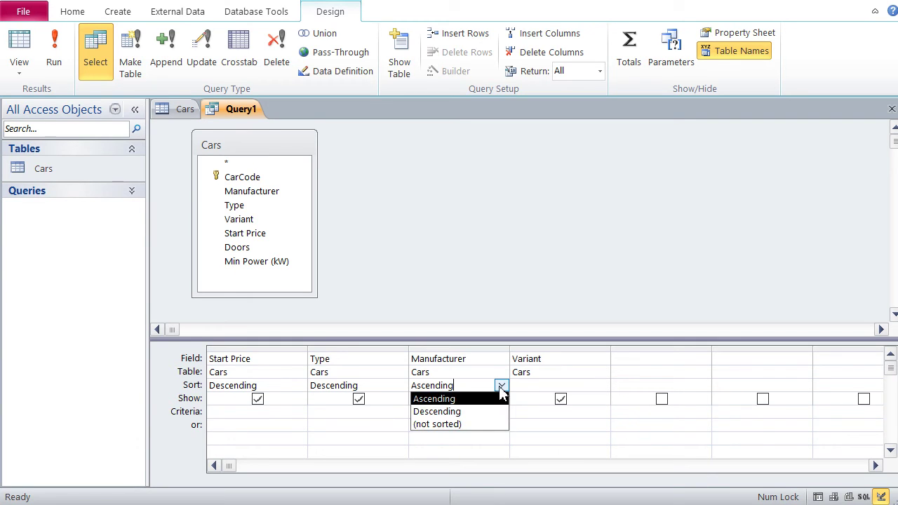
pyautogui.click(470, 424)
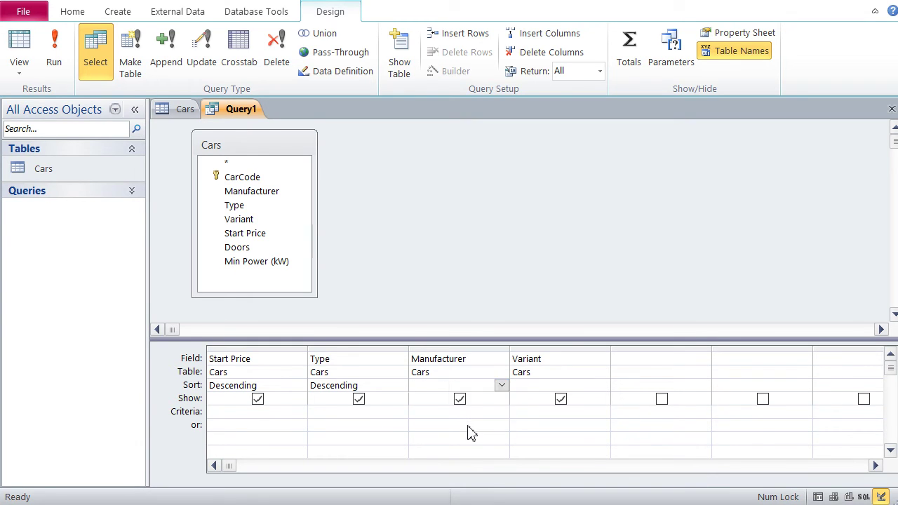
pyautogui.click(15, 46)
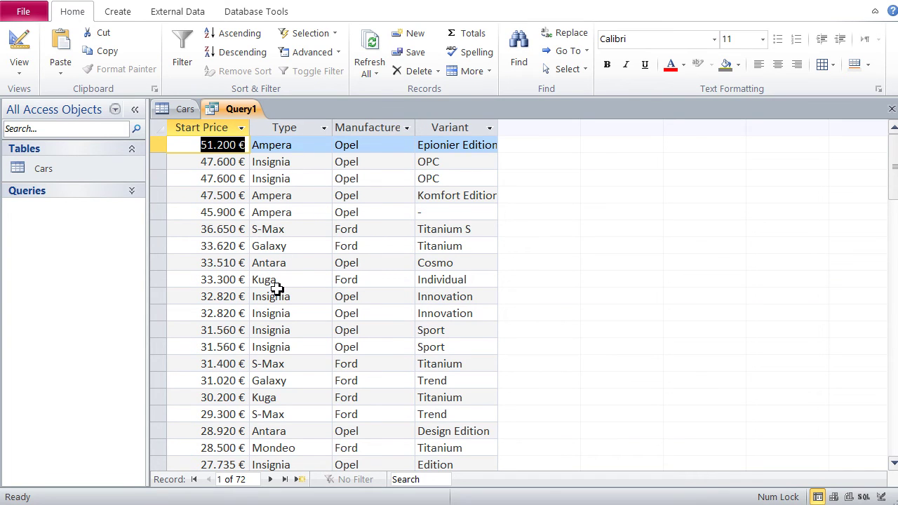
pyautogui.scroll(-2, 277, 289)
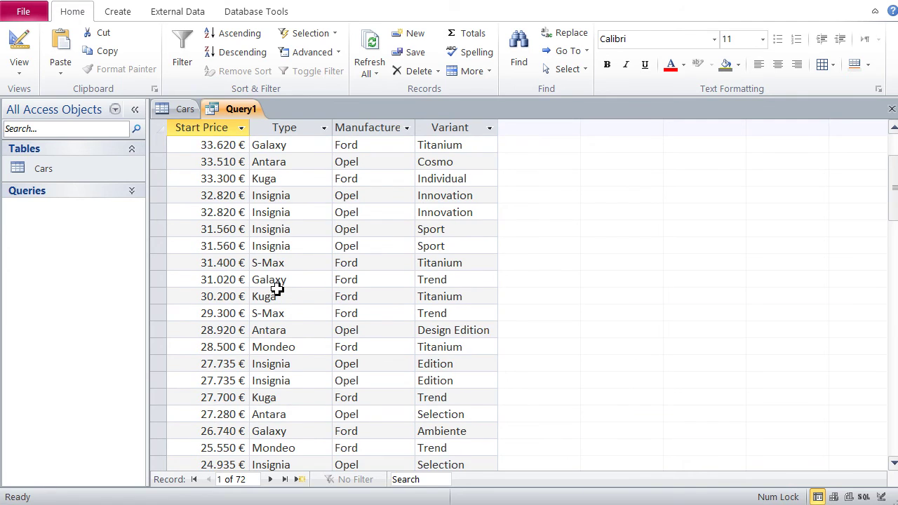
pyautogui.scroll(2, 277, 289)
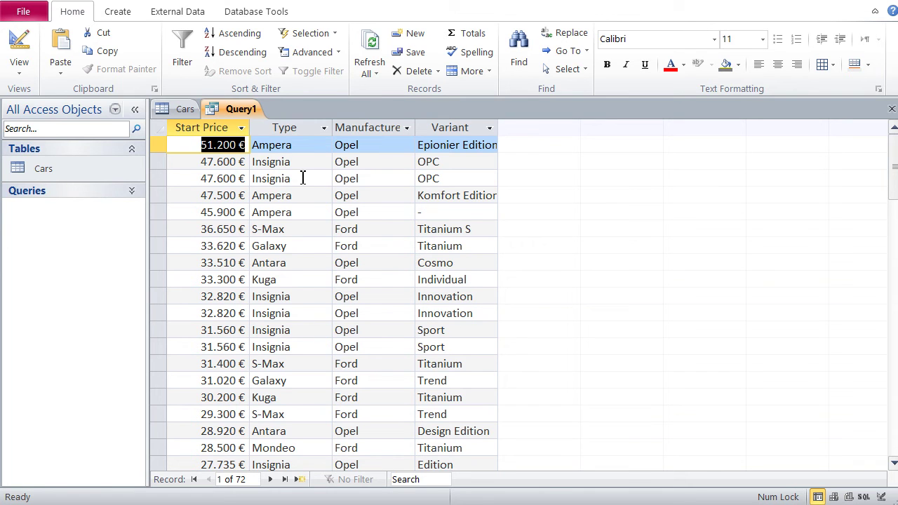
pyautogui.click(21, 52)
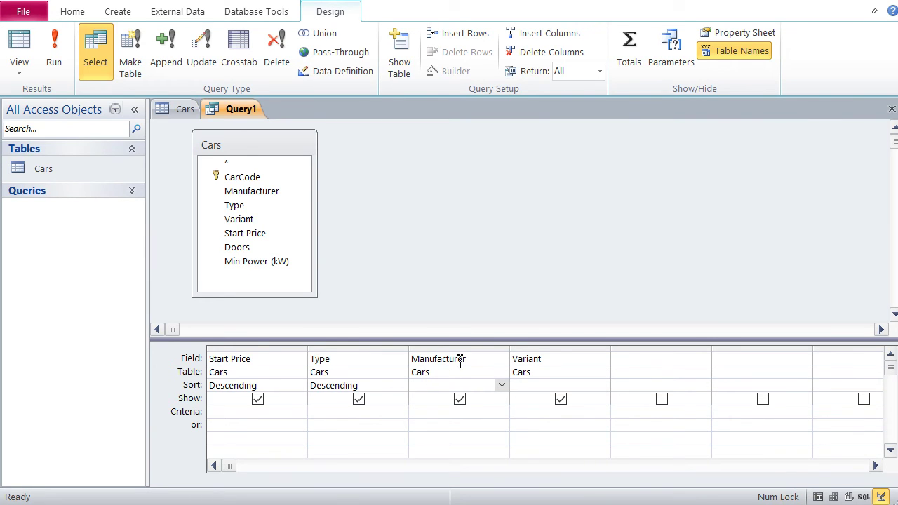
# Step: Reorder the query columns to Manufacturer, Type, Variant and Start Price by moving Type and Start Price
pyautogui.click(338, 350)
pyautogui.moveTo(337, 356); pyautogui.dragTo(516, 367)
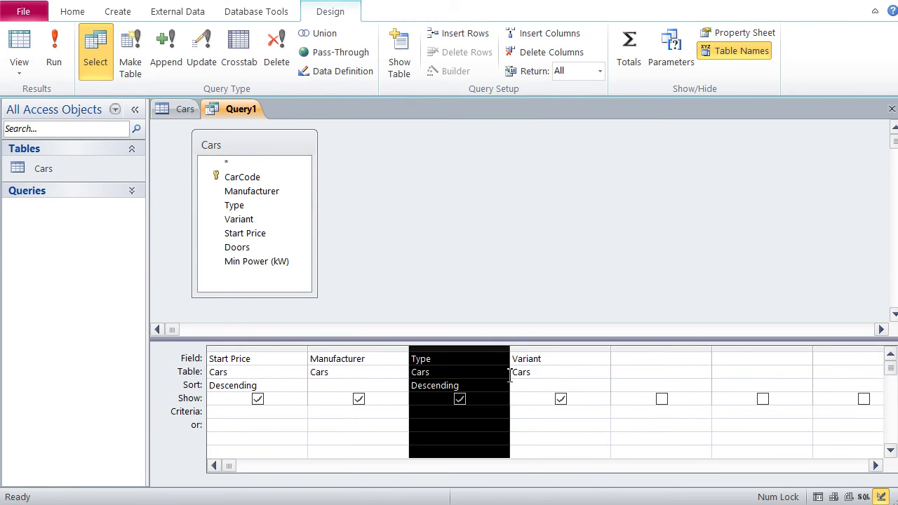
pyautogui.click(243, 350)
pyautogui.moveTo(242, 349); pyautogui.dragTo(651, 361)
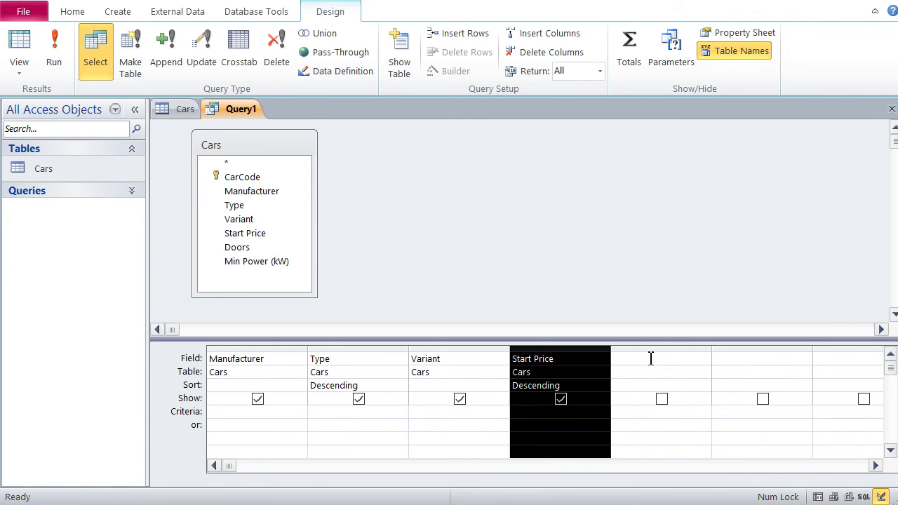
# Step: Insert an extra Start Price column at the start of the query, hide it from the results and sort it Descending
pyautogui.click(466, 425)
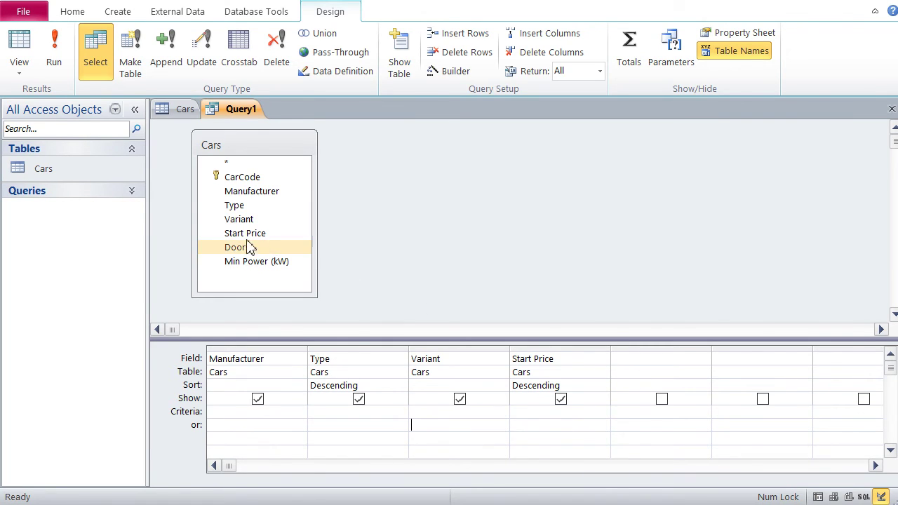
pyautogui.moveTo(273, 234); pyautogui.dragTo(231, 362)
pyautogui.click(259, 400)
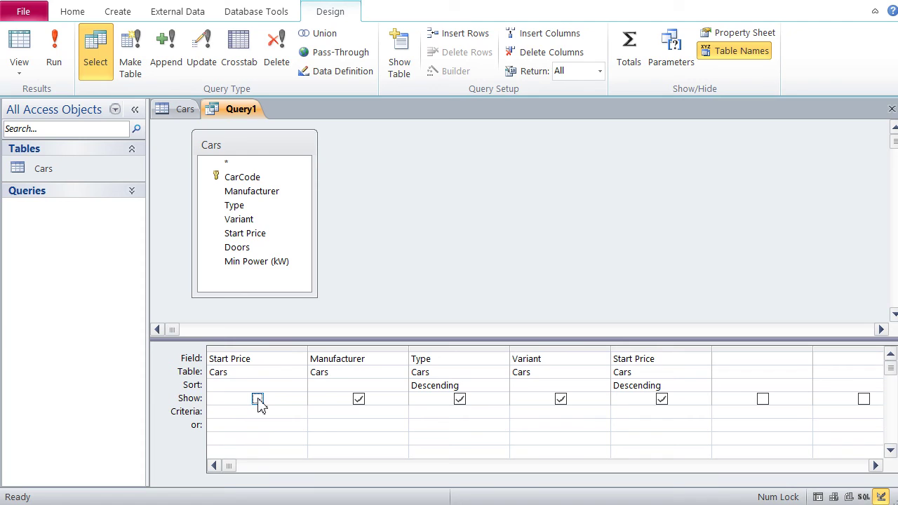
pyautogui.click(261, 385)
pyautogui.click(299, 385)
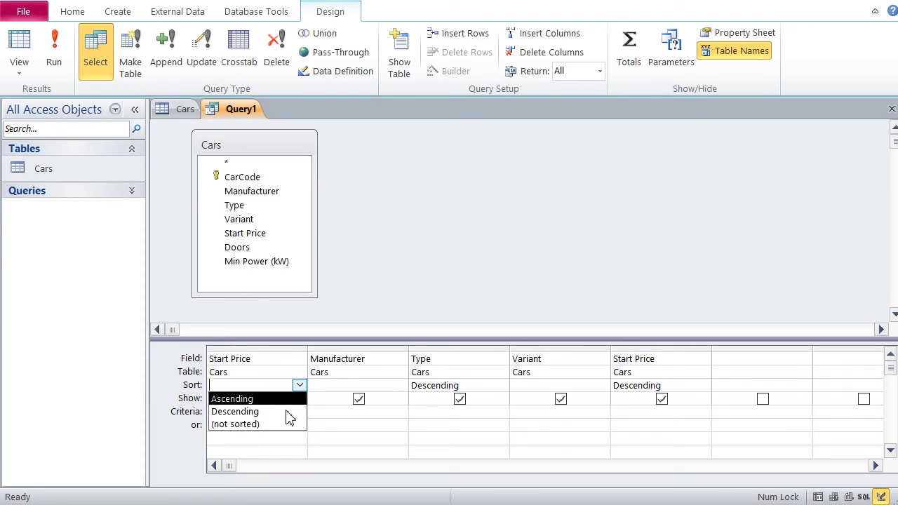
pyautogui.click(289, 414)
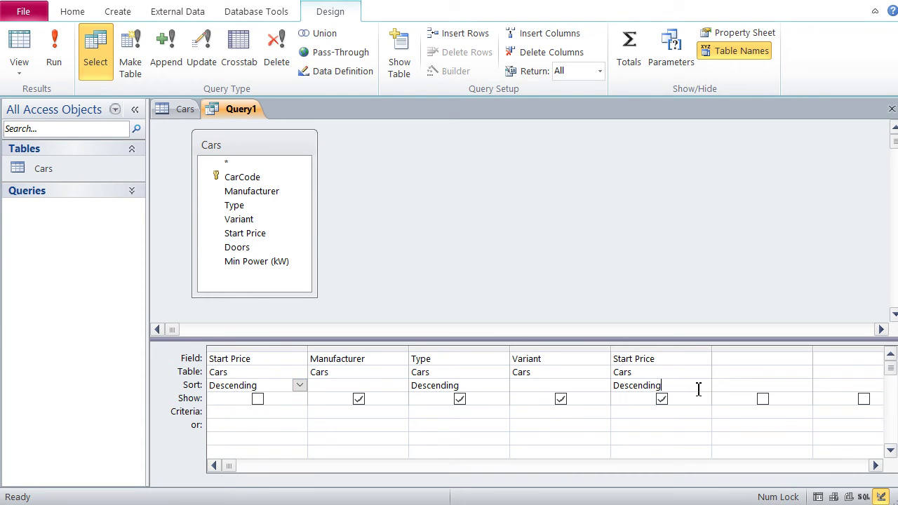
# Step: Set the visible Start Price column to (not sorted) and check the query's records in Datasheet view
pyautogui.click(704, 386)
pyautogui.click(660, 424)
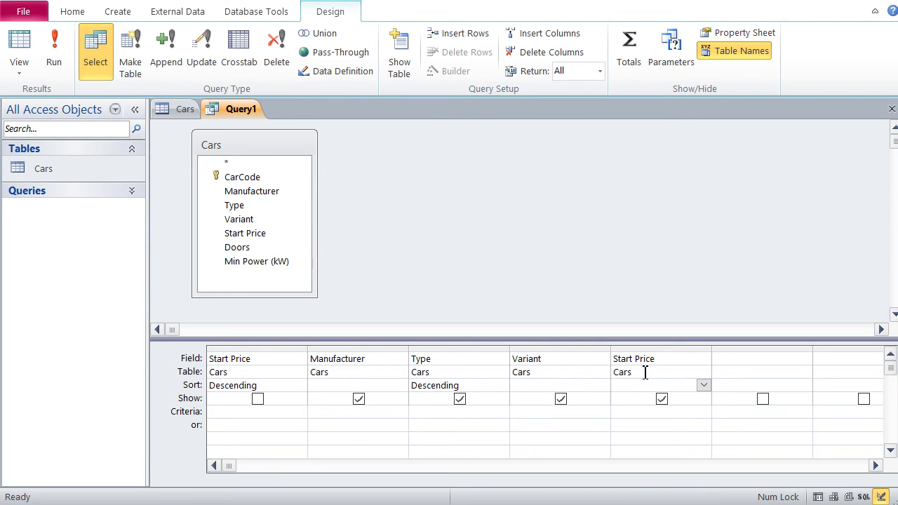
pyautogui.click(19, 42)
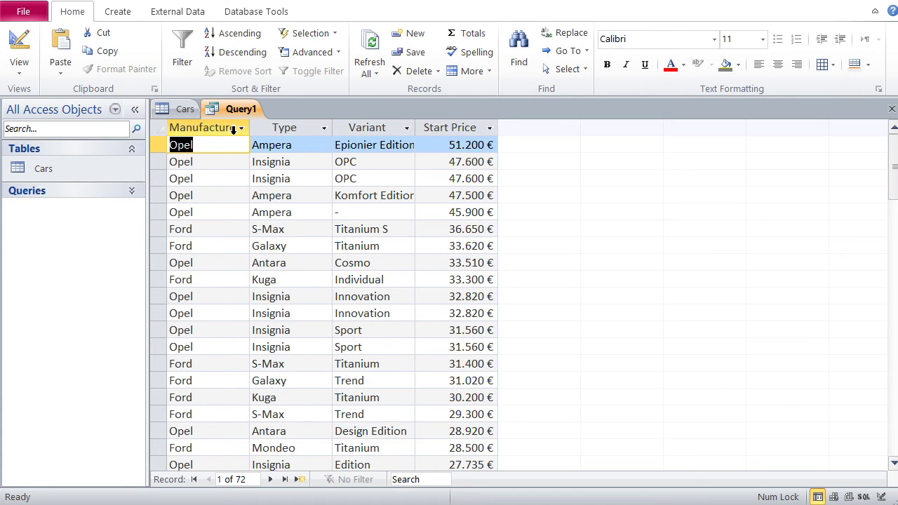
pyautogui.click(19, 55)
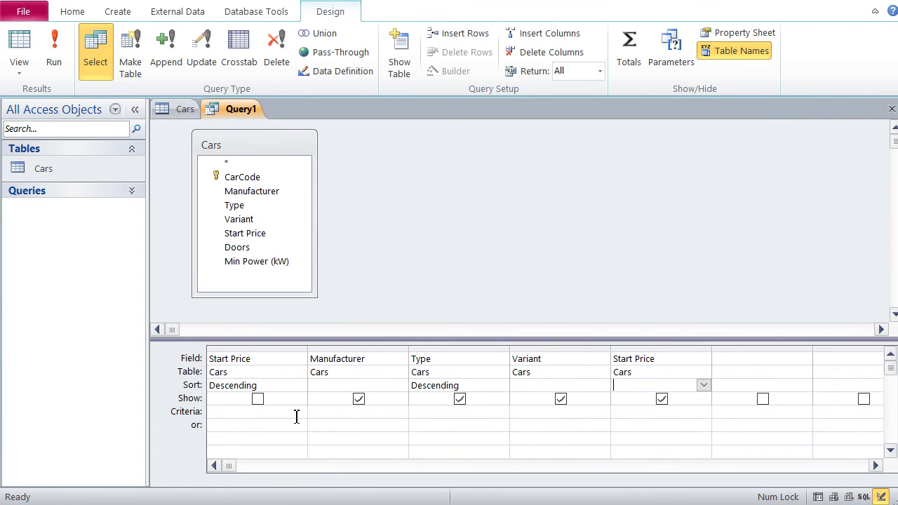
# Step: Delete the hidden Start Price column from the query and set the Type column to (not sorted)
pyautogui.click(276, 350)
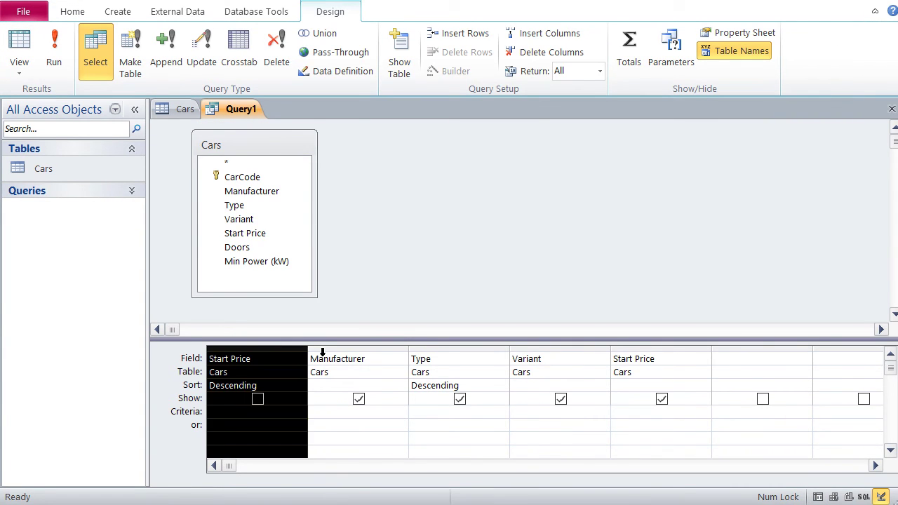
pyautogui.press('Delete')
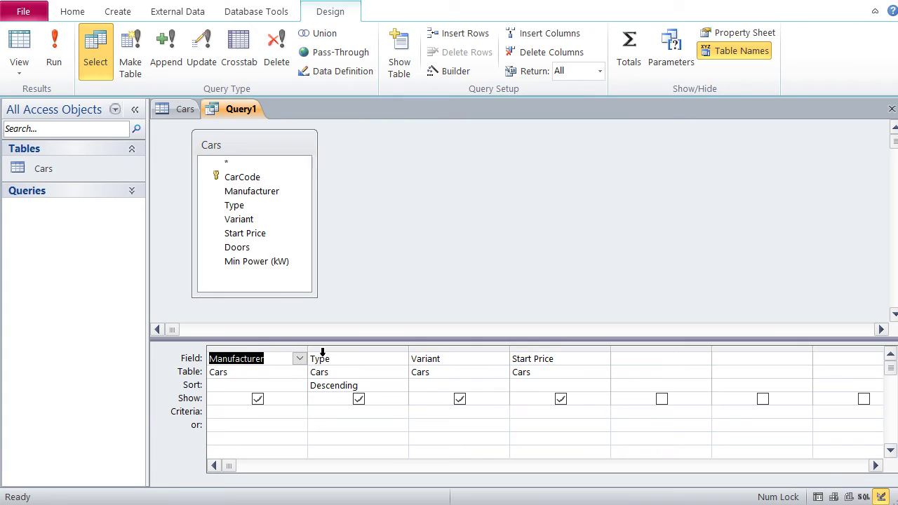
pyautogui.click(372, 386)
pyautogui.click(400, 385)
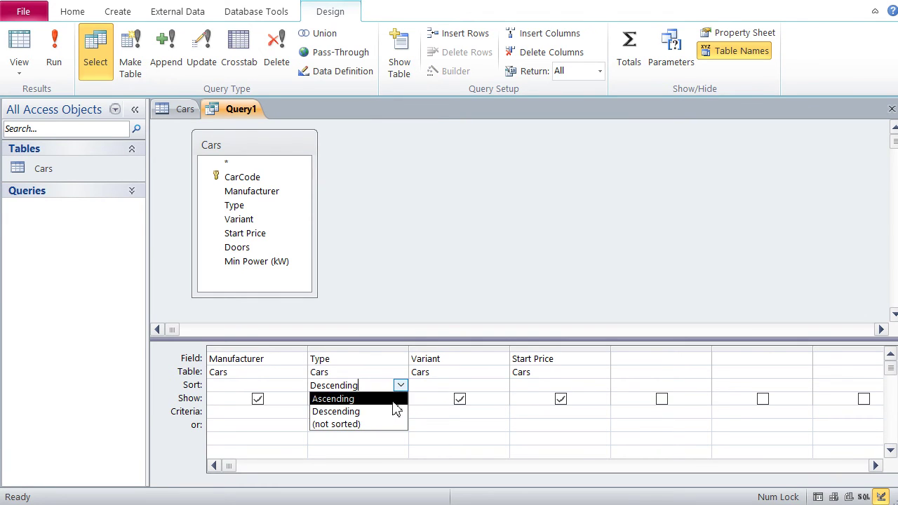
pyautogui.click(371, 424)
pyautogui.click(364, 440)
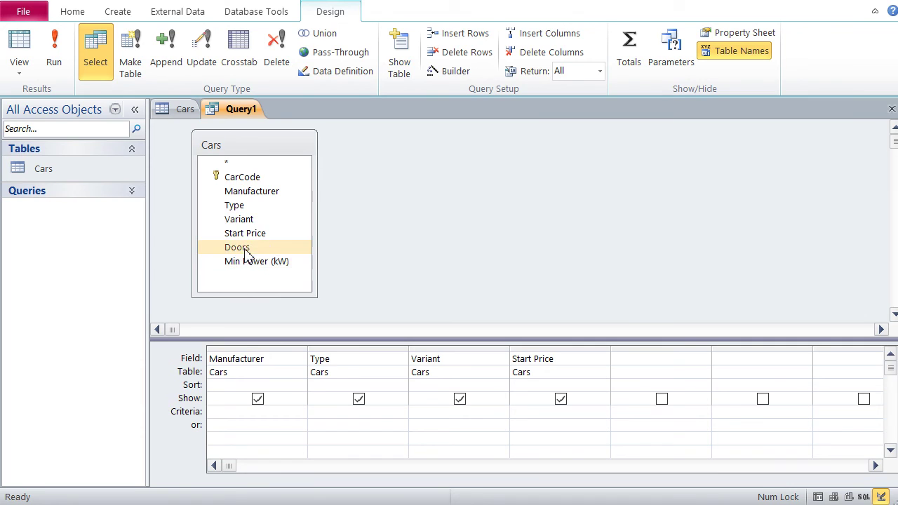
# Step: Add a second Start Price column after the visible fields, hide it from the results and sort it Descending
pyautogui.moveTo(251, 235); pyautogui.dragTo(653, 377)
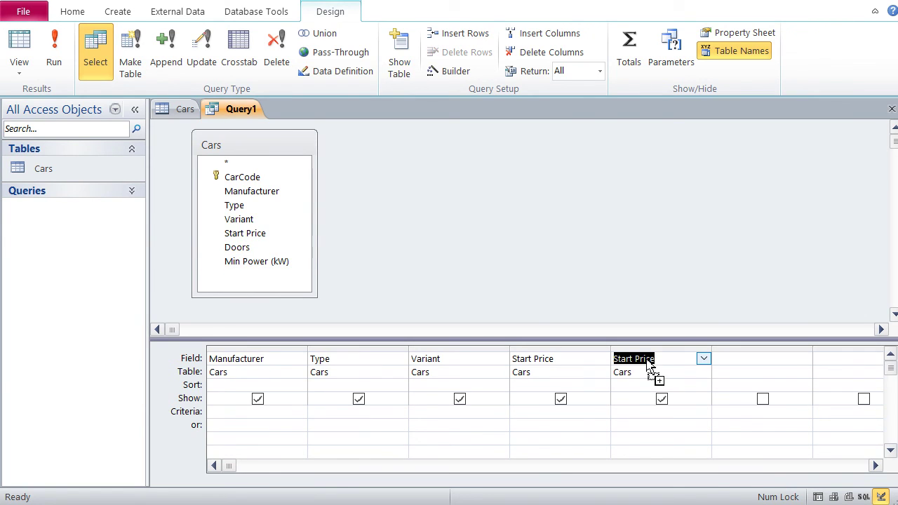
pyautogui.click(662, 400)
pyautogui.click(695, 385)
pyautogui.click(703, 385)
pyautogui.click(672, 414)
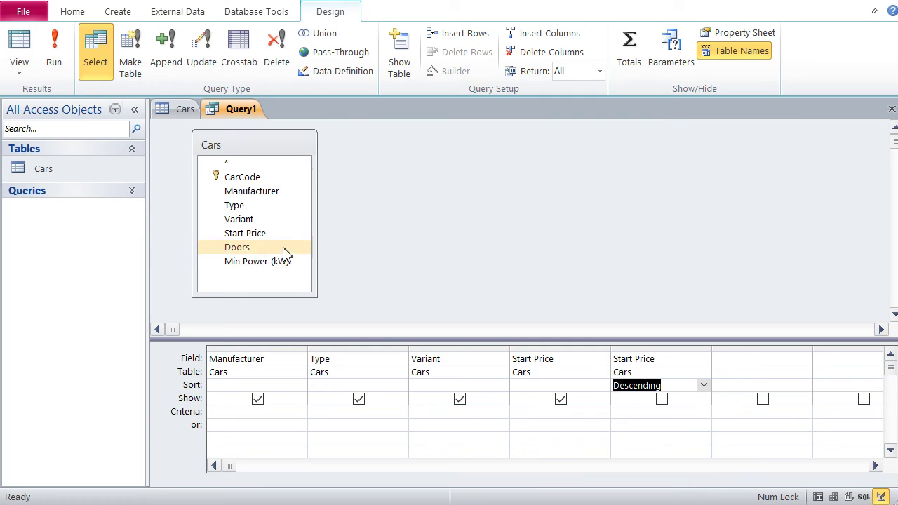
# Step: Add a second Type column after the hidden Start Price column, sort it Ascending and hide it from the results
pyautogui.moveTo(231, 205); pyautogui.dragTo(739, 363)
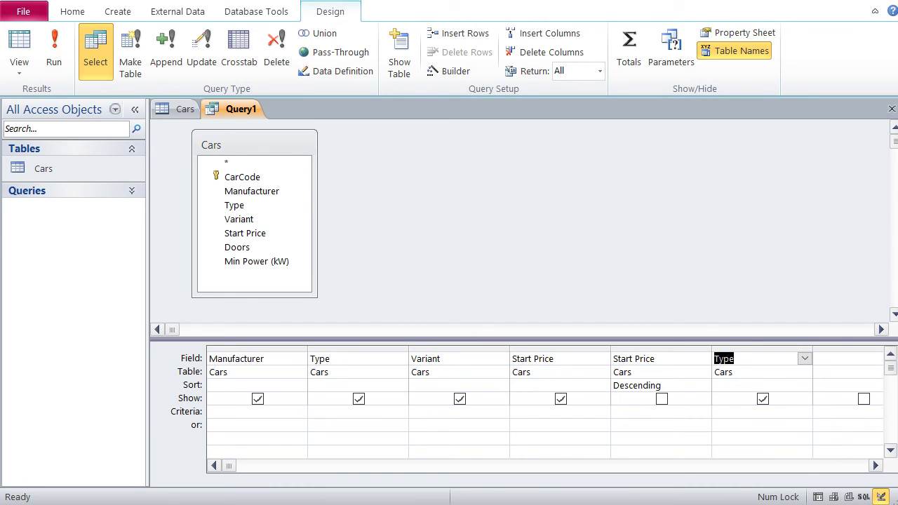
pyautogui.click(748, 386)
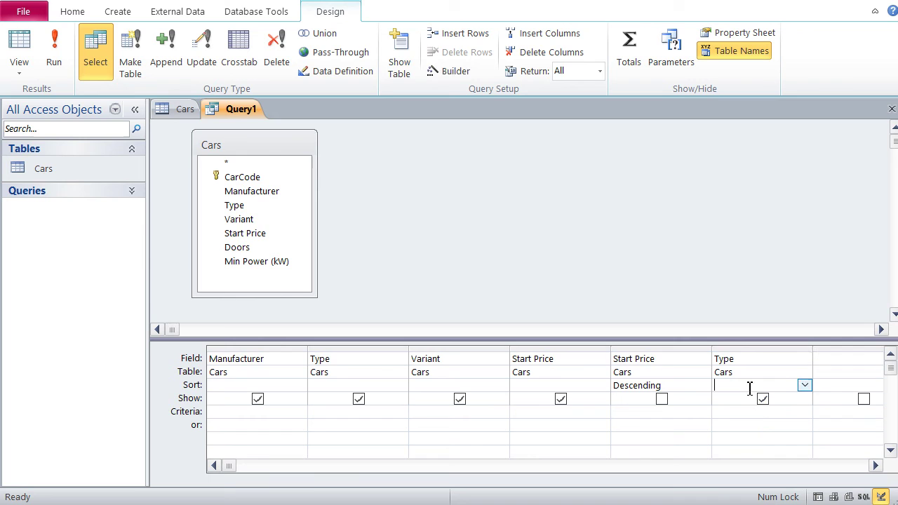
pyautogui.click(806, 386)
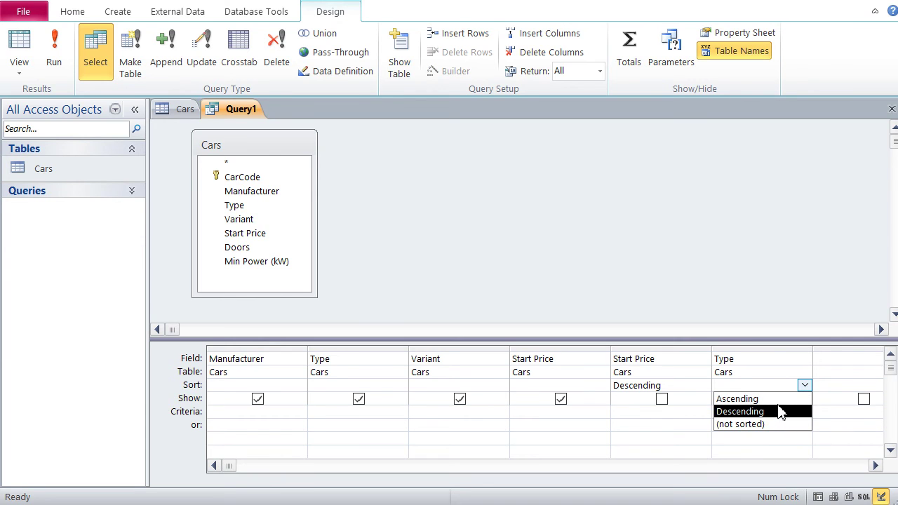
pyautogui.click(741, 400)
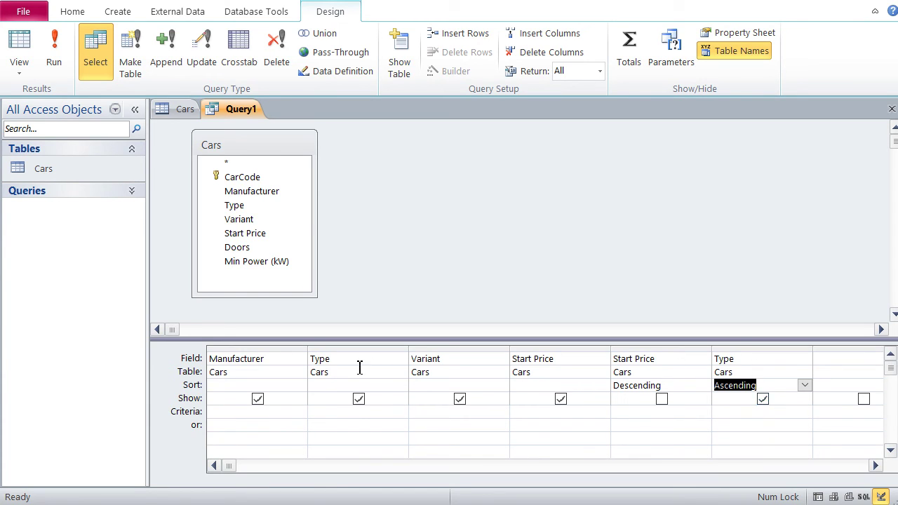
pyautogui.click(762, 399)
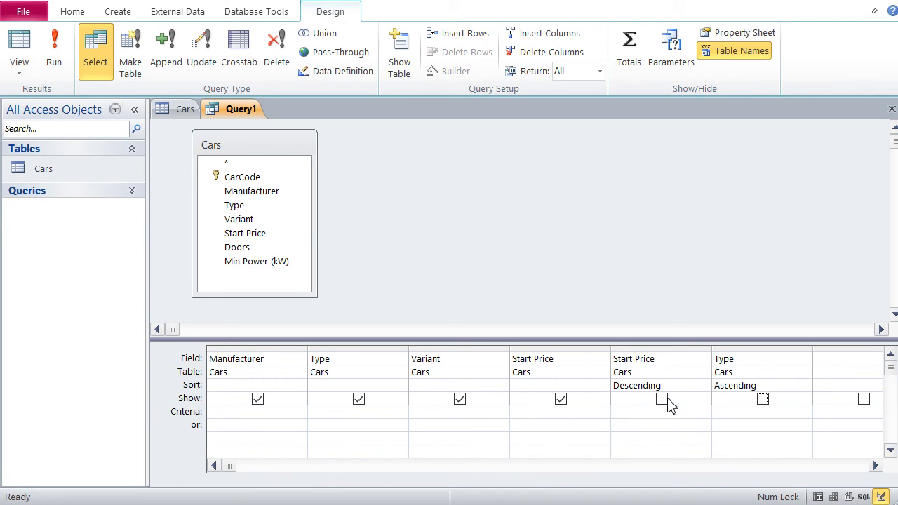
# Step: Check the sorted records in Datasheet view and display the query in SQL view
pyautogui.click(20, 42)
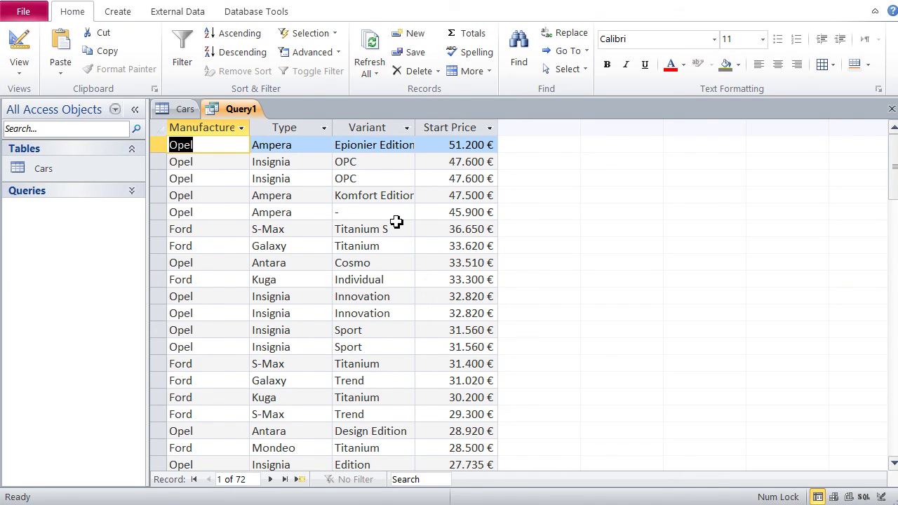
pyautogui.click(22, 74)
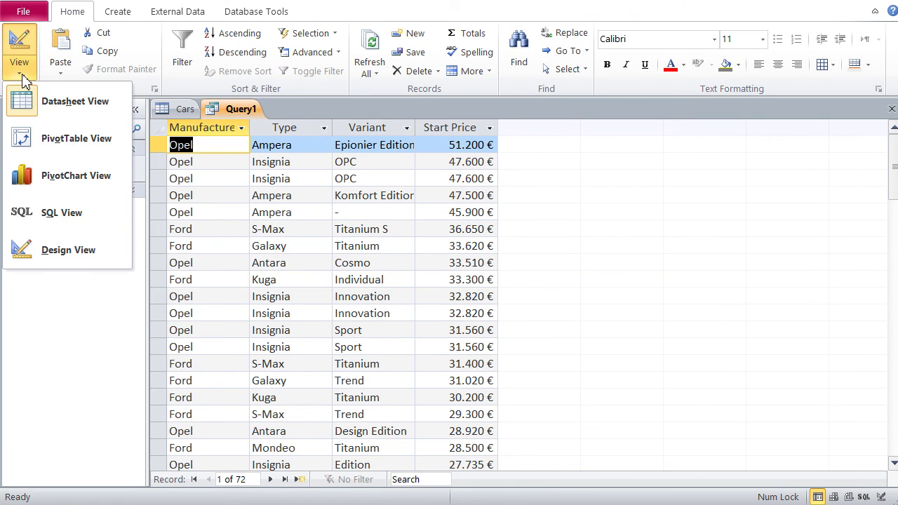
pyautogui.click(60, 214)
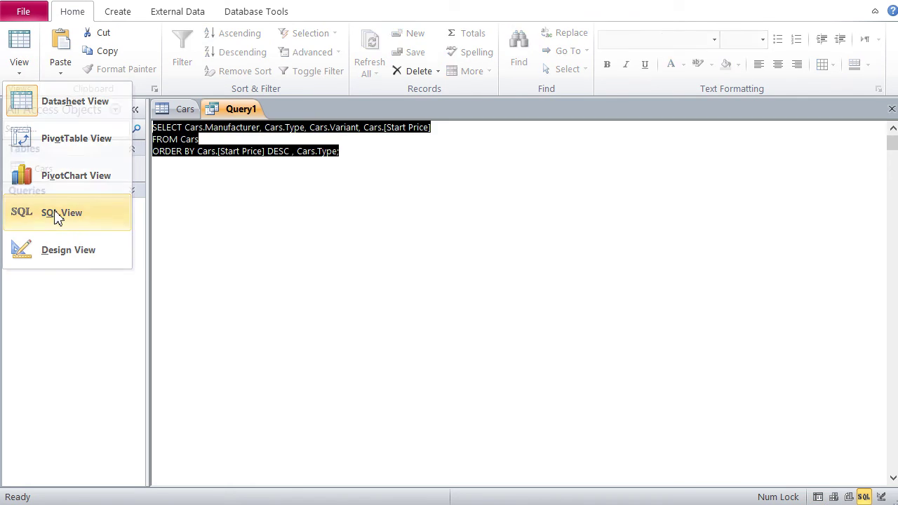
pyautogui.click(227, 249)
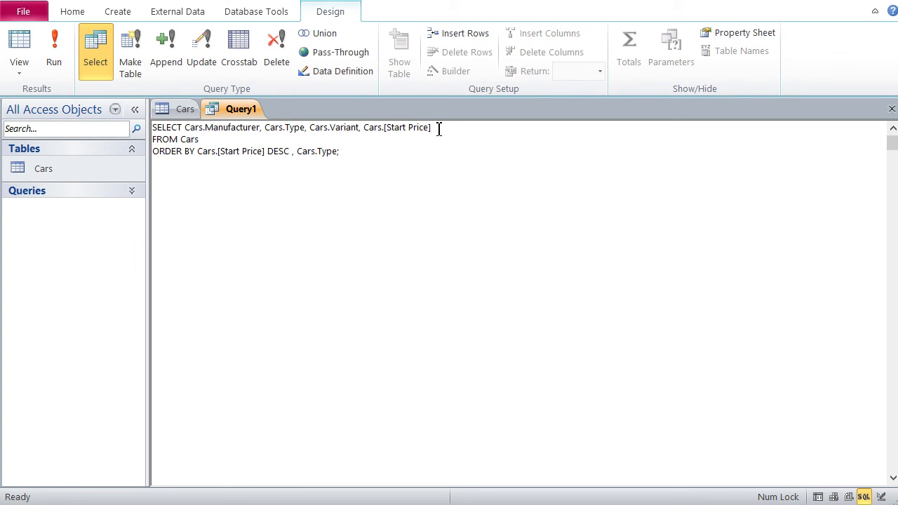
# Step: Examine the Start Price field in the SELECT clause and the DESC keyword in the ORDER BY clause
pyautogui.moveTo(439, 129); pyautogui.dragTo(383, 129)
pyautogui.click(400, 145)
pyautogui.moveTo(440, 131); pyautogui.dragTo(419, 134)
pyautogui.click(436, 132)
pyautogui.press('Down')
pyautogui.doubleClick(278, 152)
pyautogui.click(24, 75)
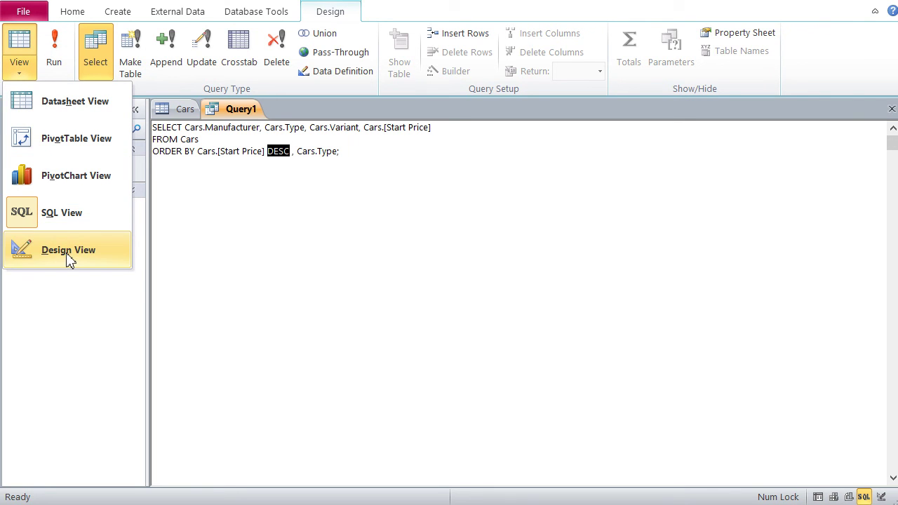
pyautogui.click(235, 235)
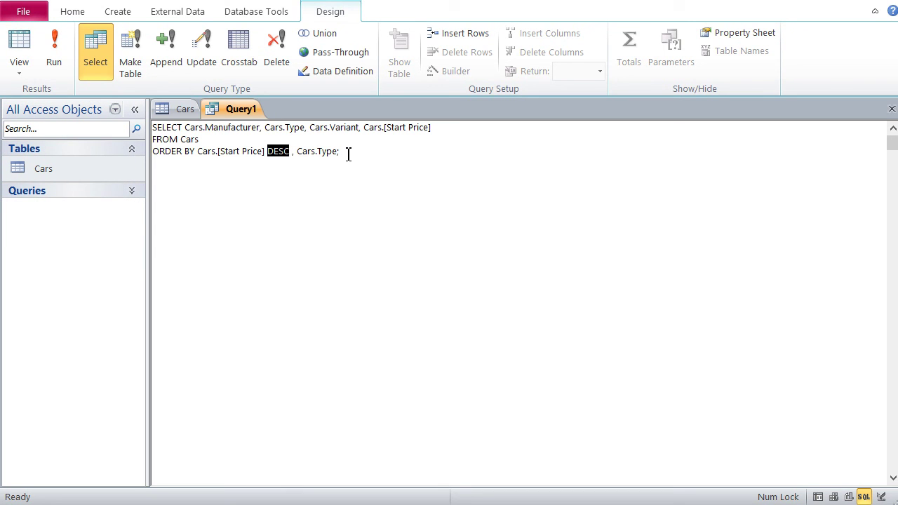
# Step: Compare the query's Design view grid with its SQL statement by switching to Design view and back to SQL view
pyautogui.click(21, 74)
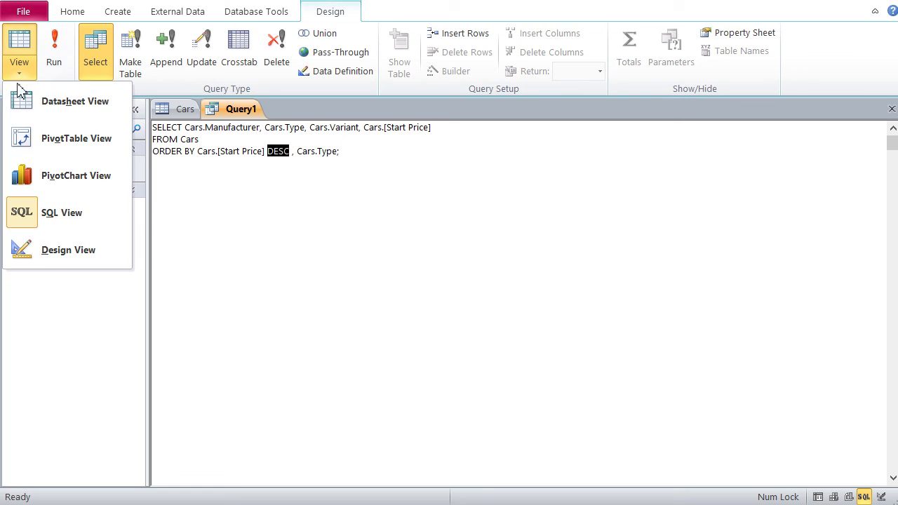
pyautogui.click(63, 253)
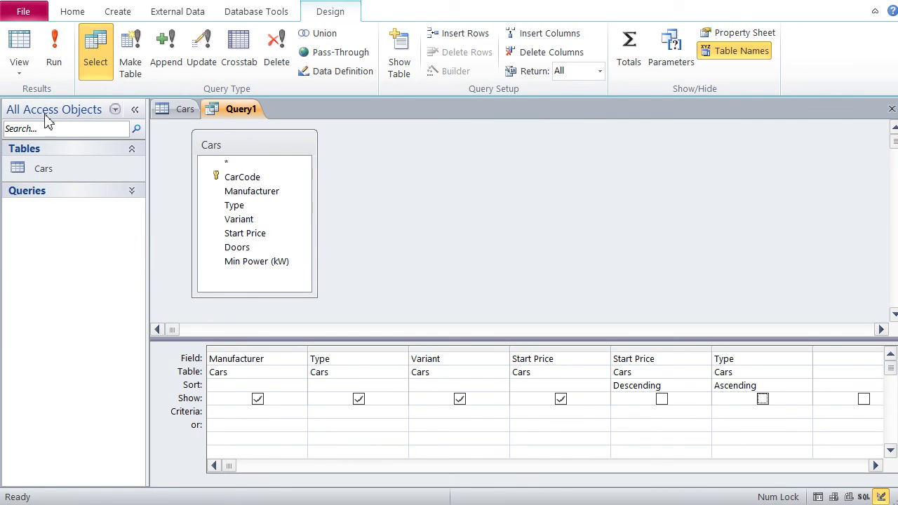
pyautogui.click(20, 77)
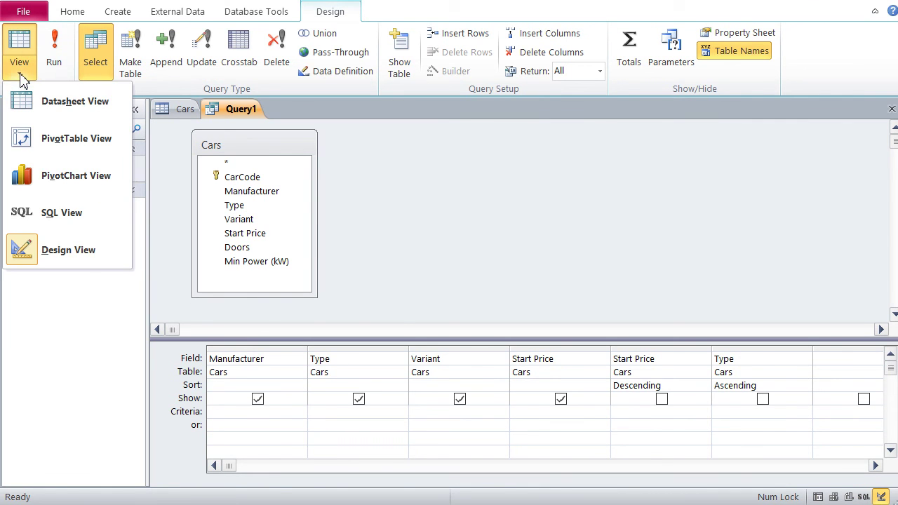
pyautogui.click(70, 225)
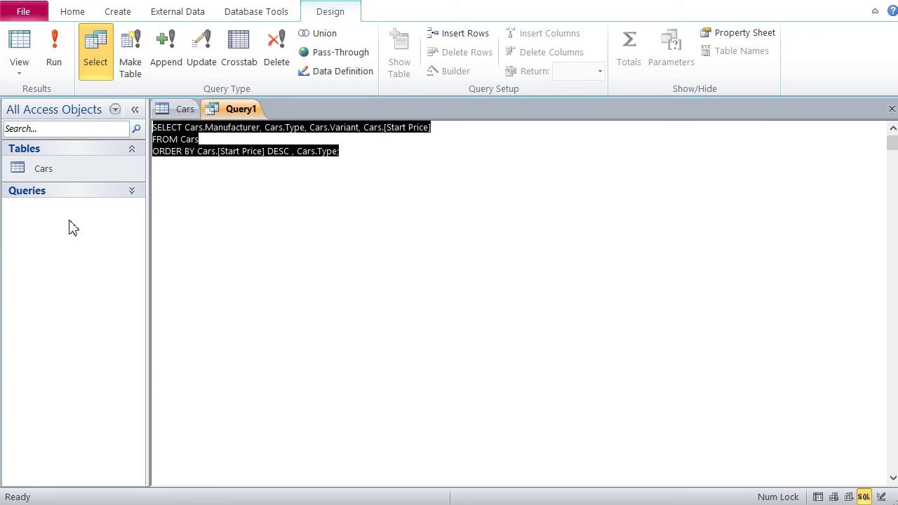
pyautogui.click(345, 211)
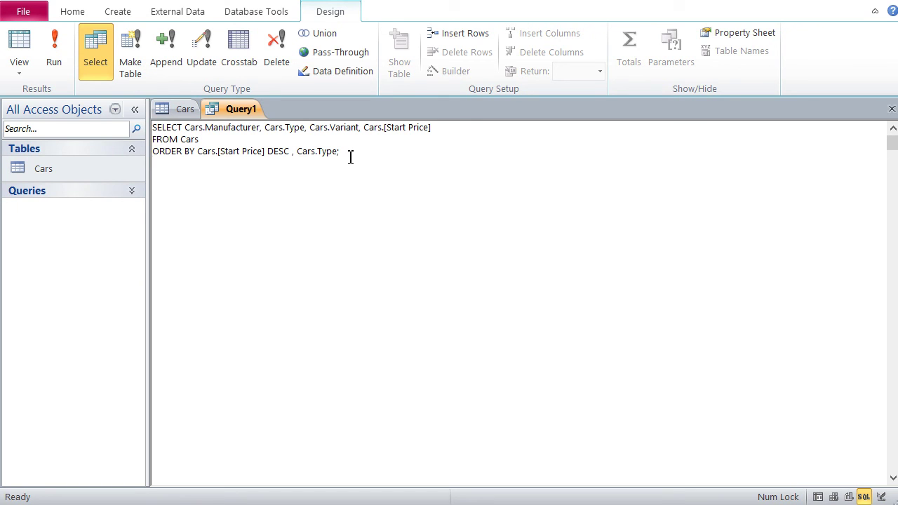
# Step: Highlight the whole SQL statement for review and return the query to Design view
pyautogui.moveTo(349, 153); pyautogui.dragTo(145, 129)
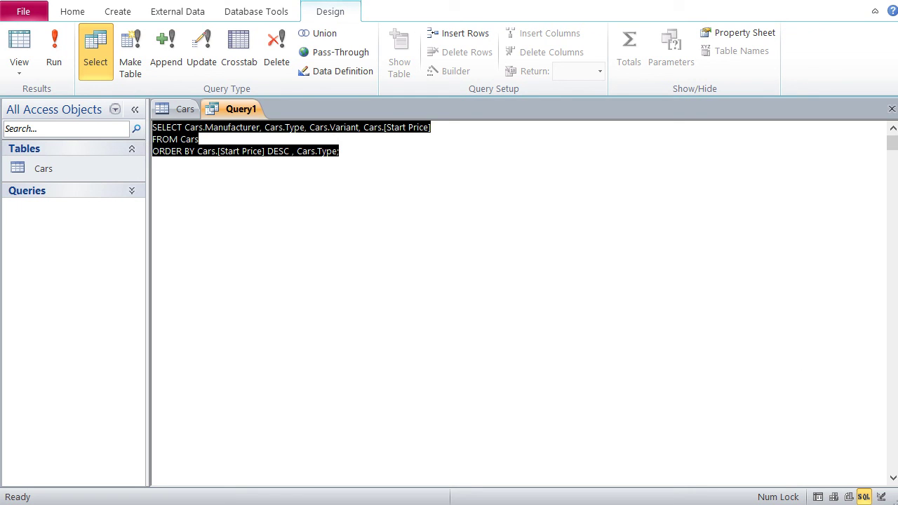
pyautogui.click(291, 184)
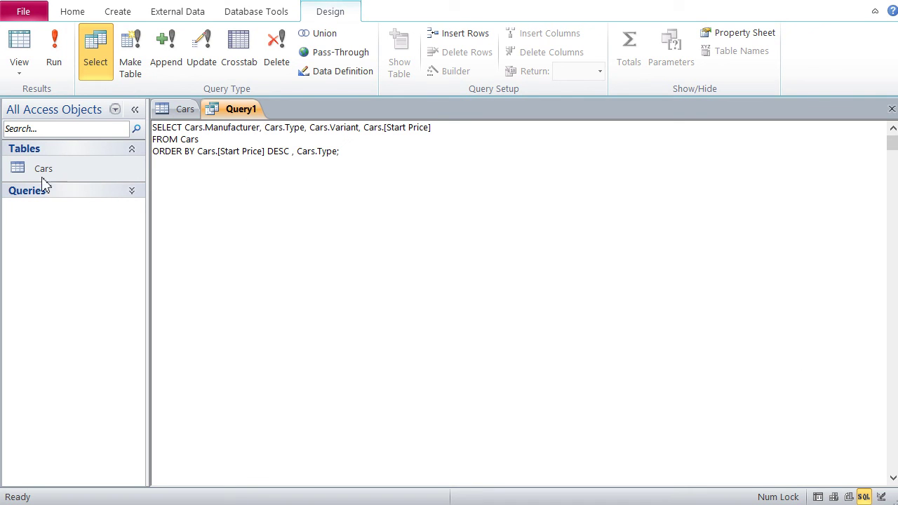
pyautogui.click(18, 73)
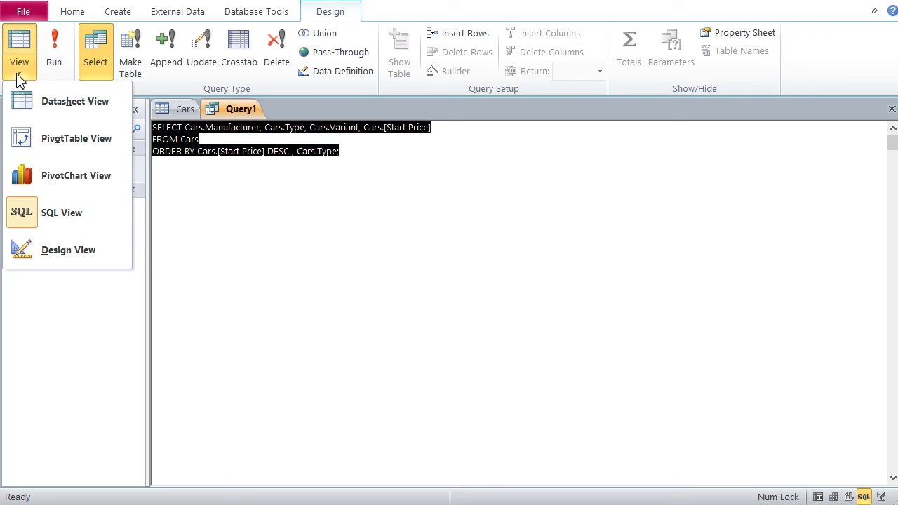
pyautogui.click(66, 250)
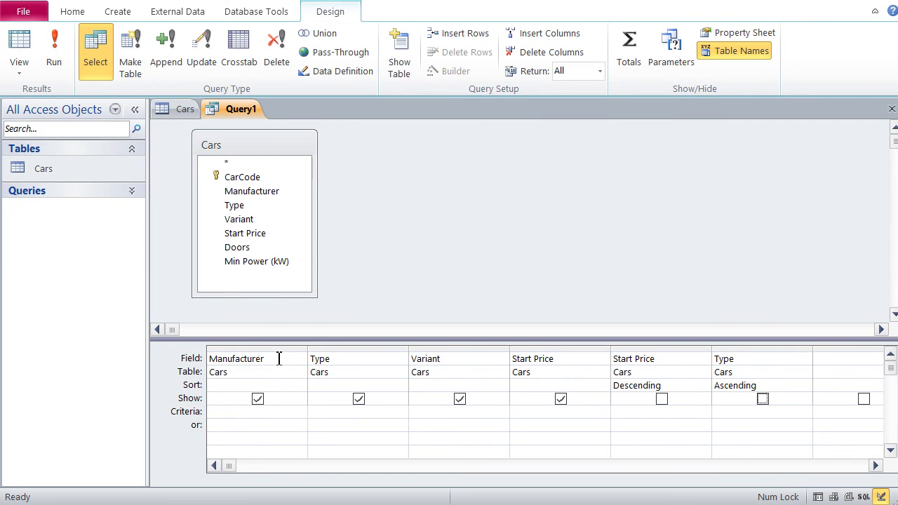